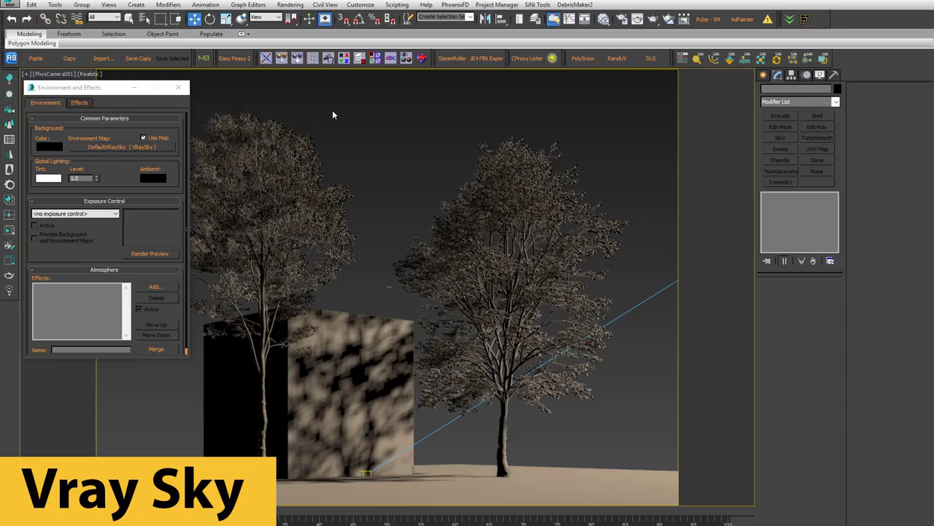
Render the two trees and cube under VRay Sky and begin saving the image
left_click(653, 19)
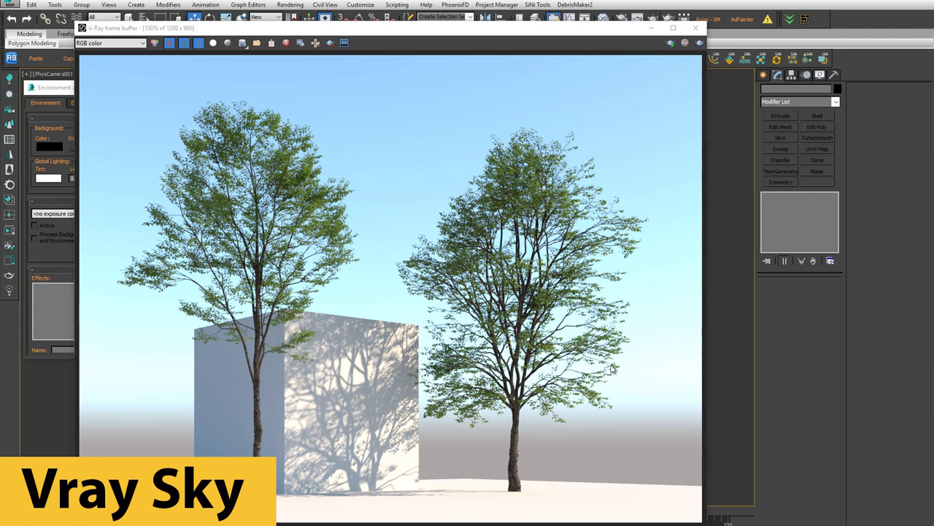
left_click(243, 43)
type("Test 001.e")
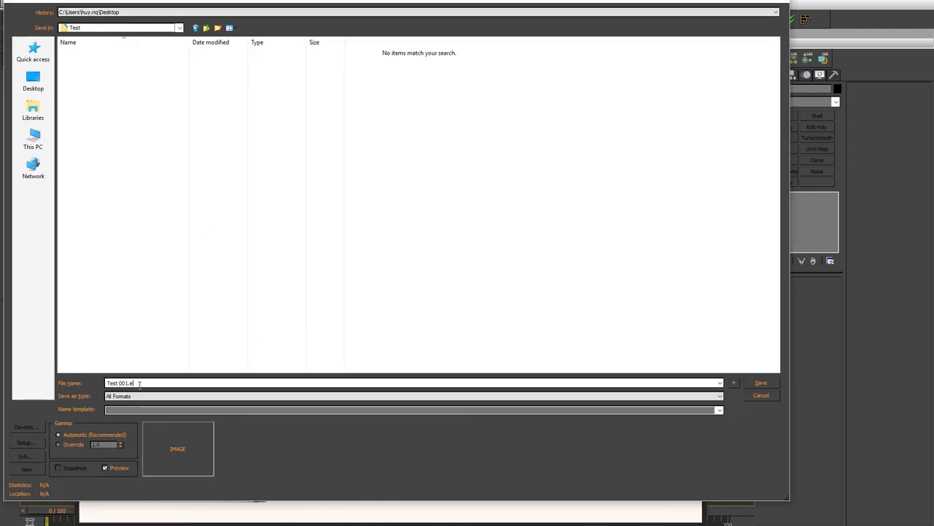
Save the render as Test 001.exr in full-float 32-bit RGBA OpenEXR format
type("xr")
key("Return")
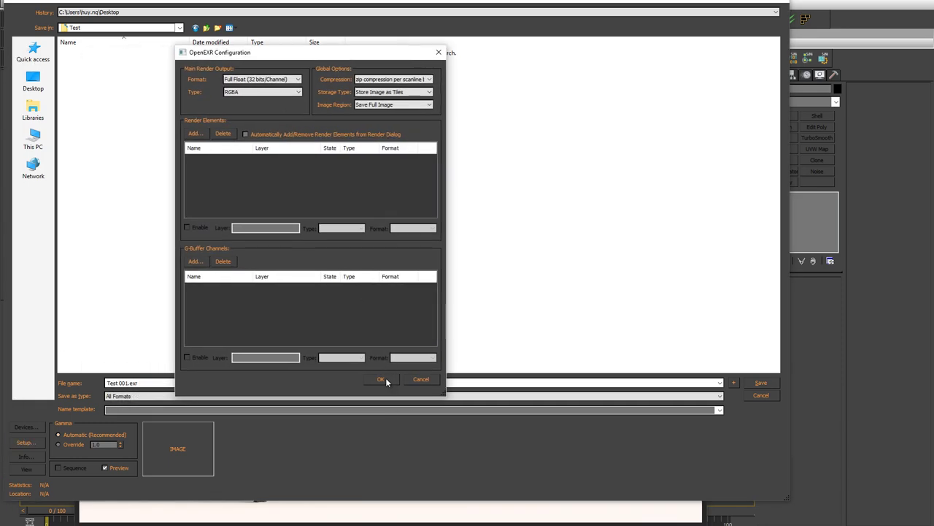
left_click(382, 379)
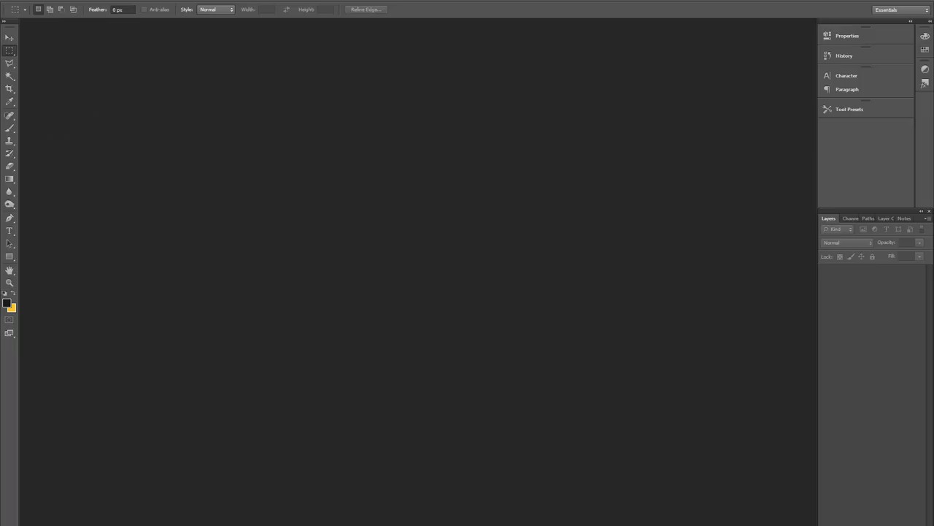
Open Test 001.exr in Photoshop, accepting the EXR import options
double_click(356, 291)
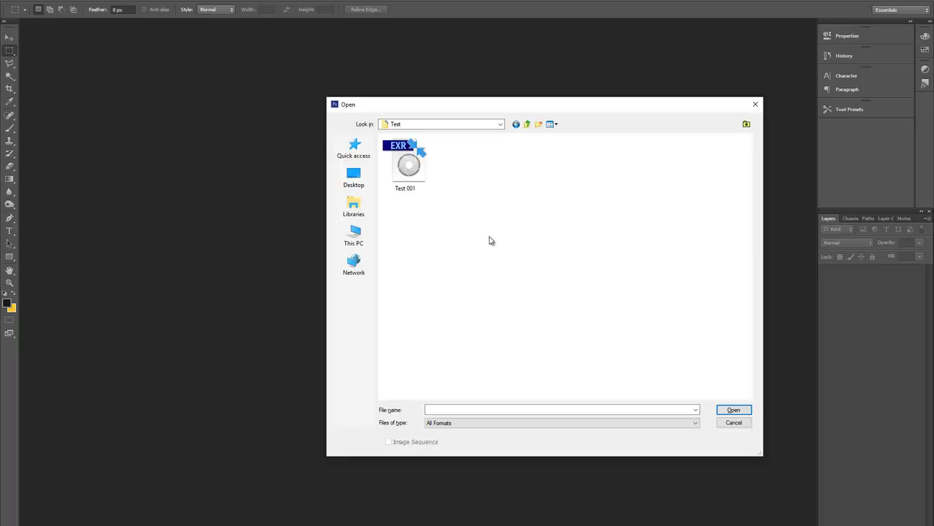
double_click(408, 165)
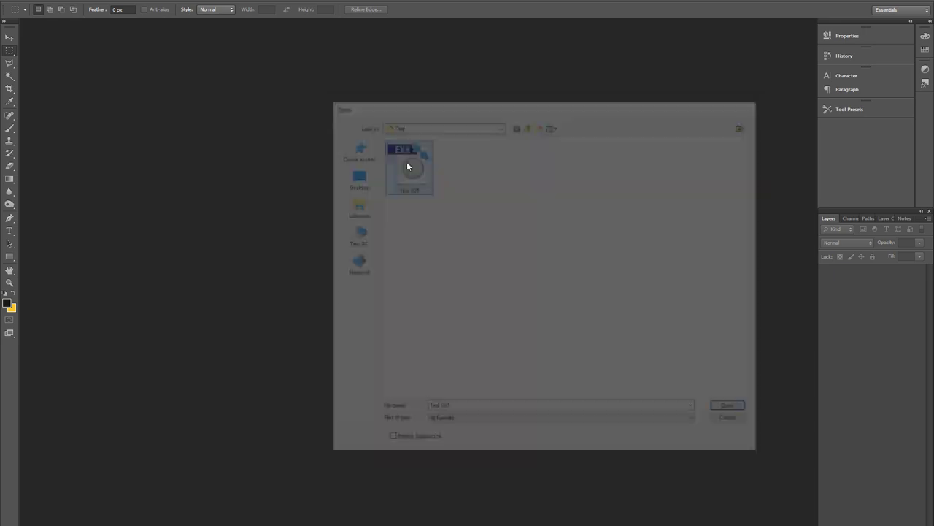
left_click(472, 194)
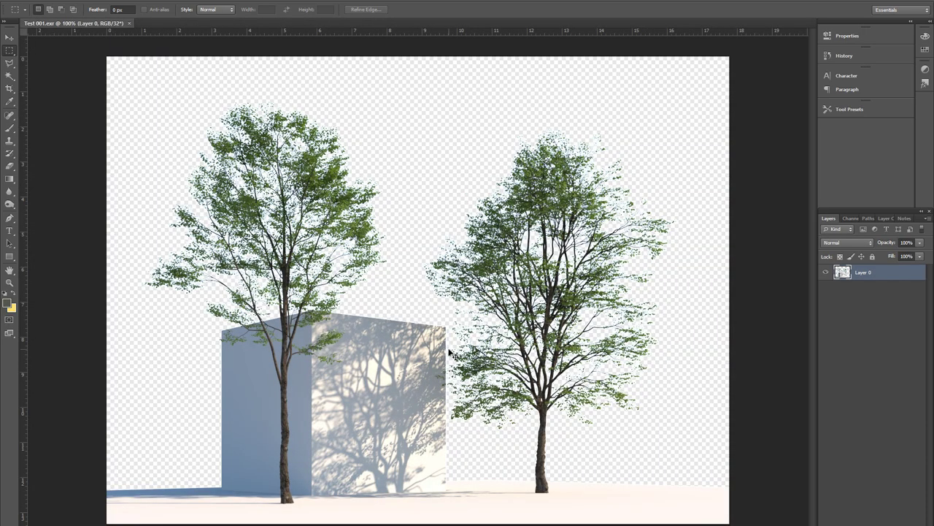
Add an olive-grey fill layer beneath the tree render and float the document in a smaller window
key("ctrl+shift+alt+n")
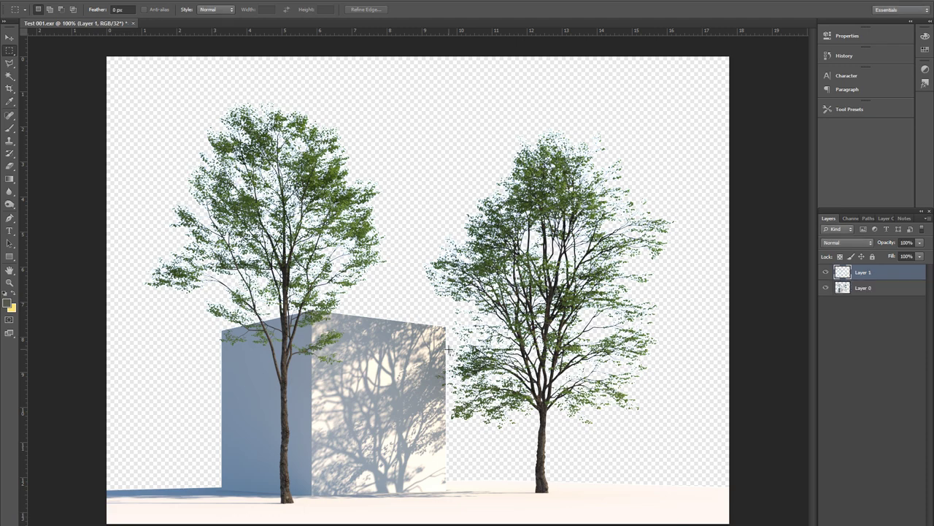
key("alt+BackSpace")
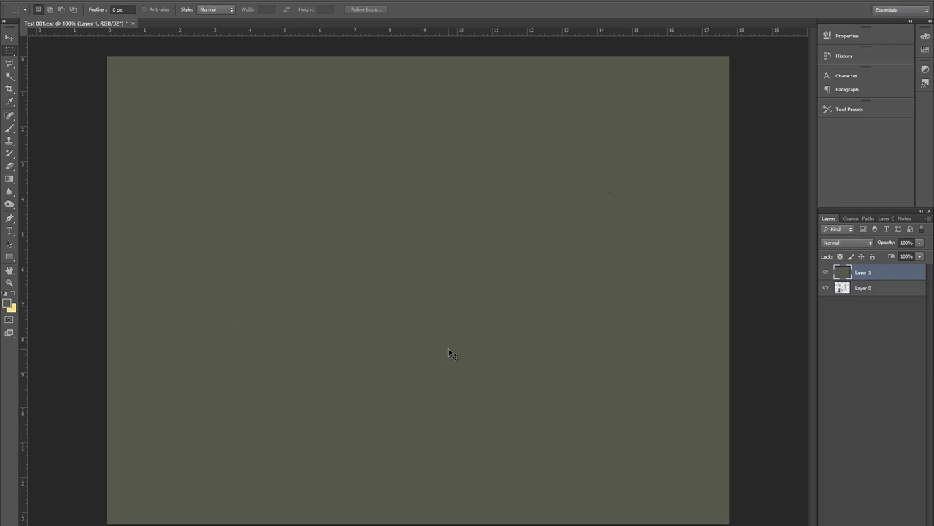
key("ctrl+bracketleft")
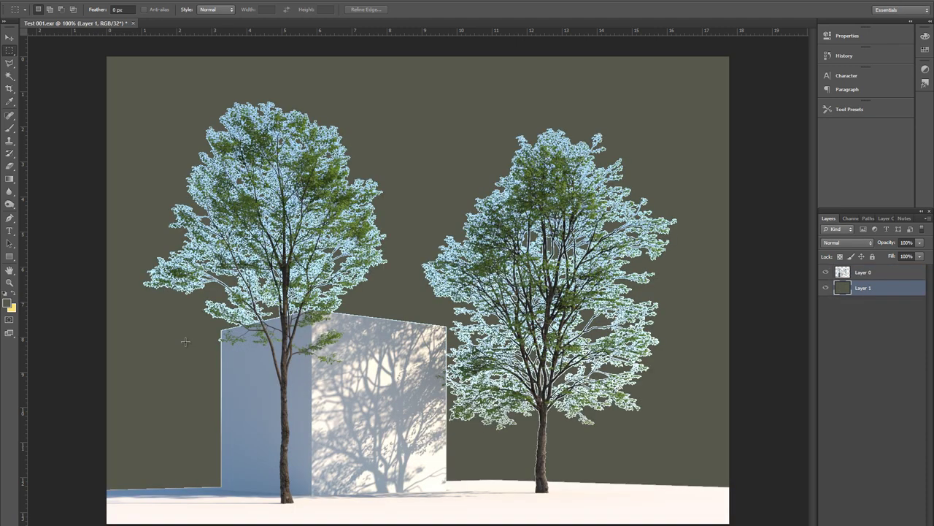
left_click_drag(104, 24, 109, 38)
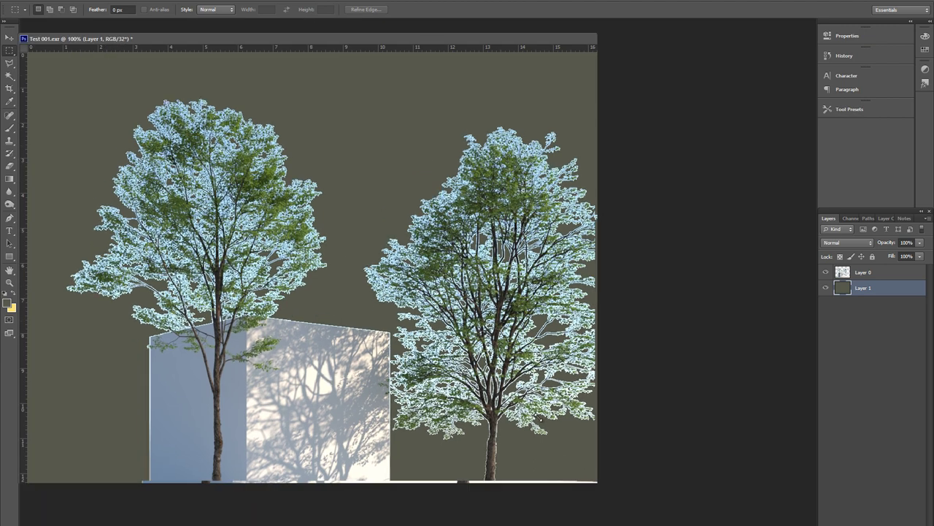
left_click_drag(659, 525, 544, 381)
scroll(314, 238, "down", 1, "alt")
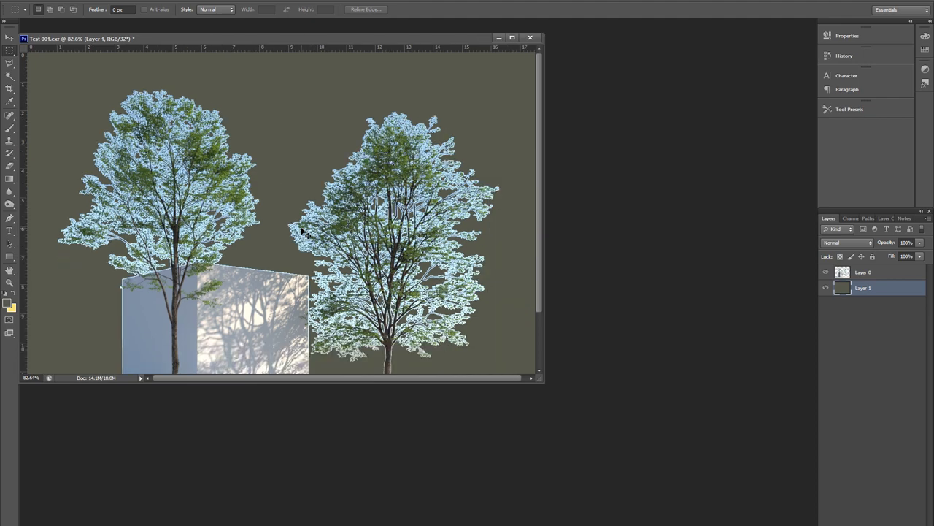
scroll(325, 195, "down", 1, "alt")
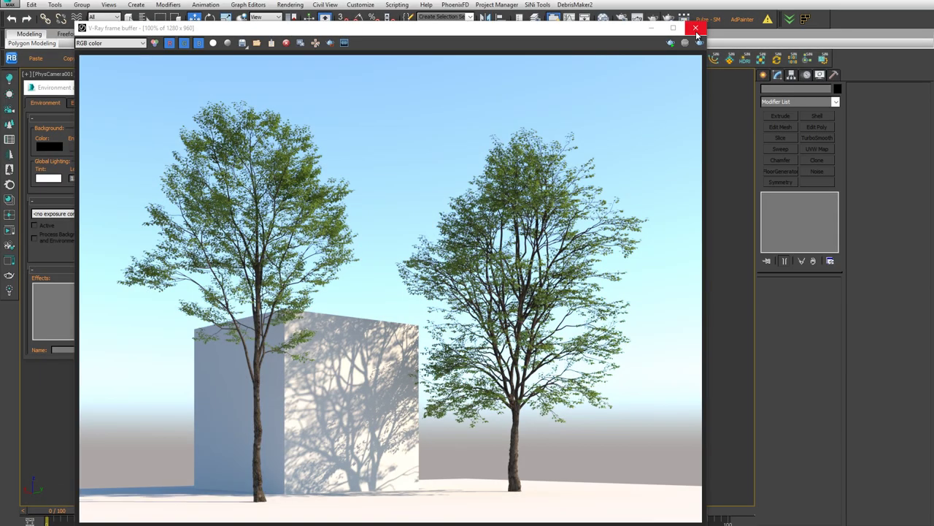
Close the frame buffer and create a Dome-type VRayLight beside the trees in Top view
left_click(696, 29)
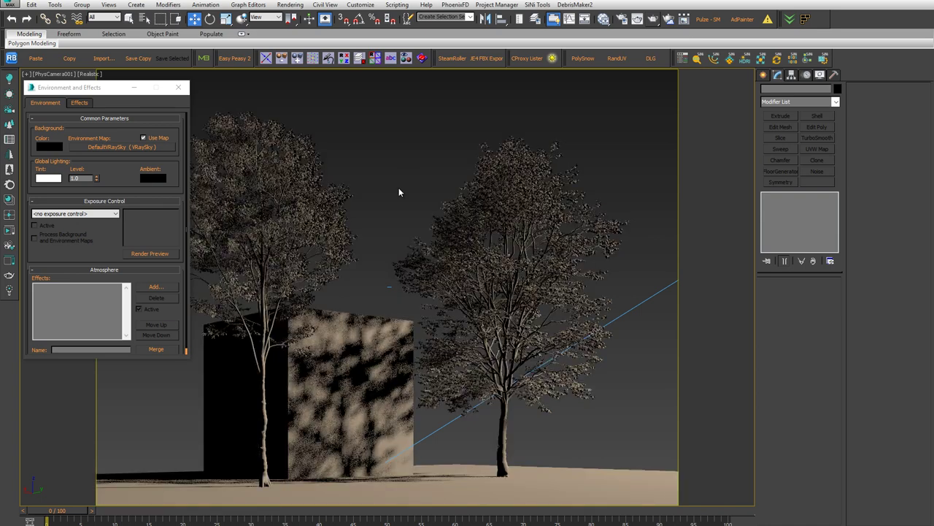
key("t")
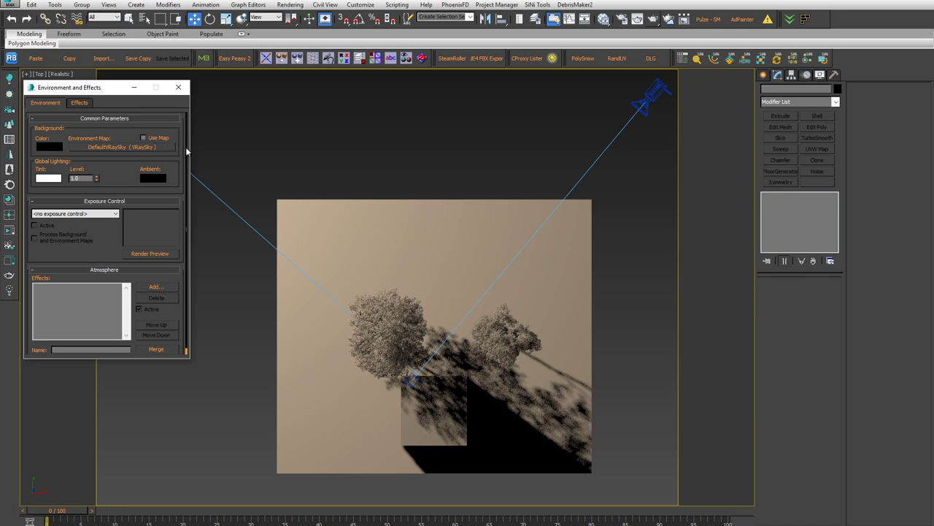
left_click(764, 75)
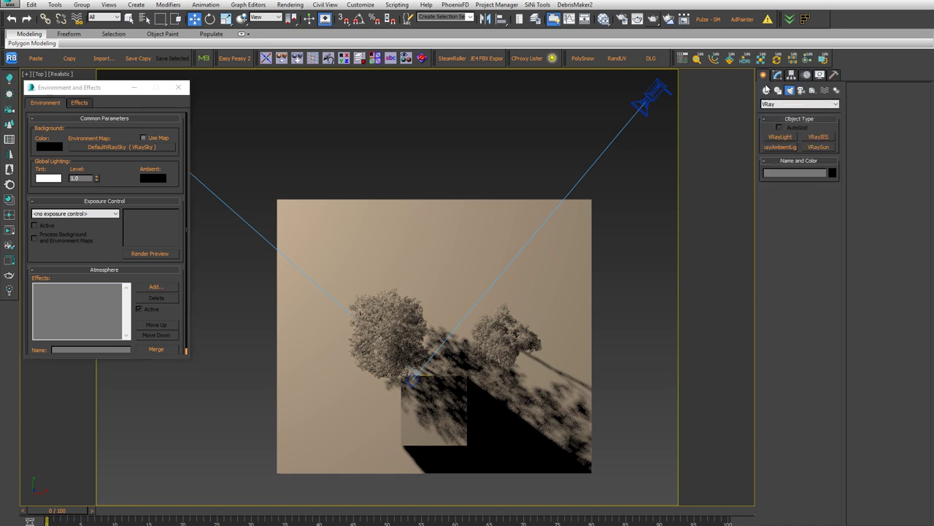
left_click(786, 138)
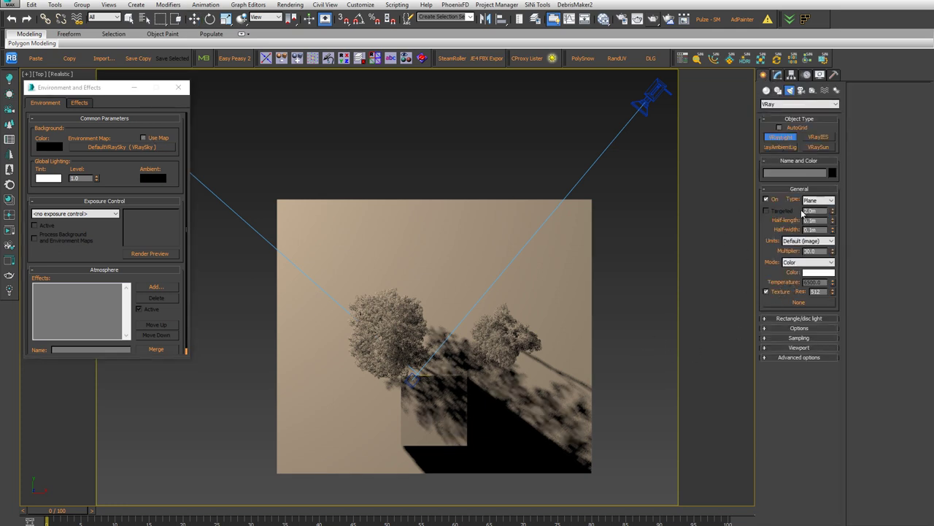
left_click(819, 200)
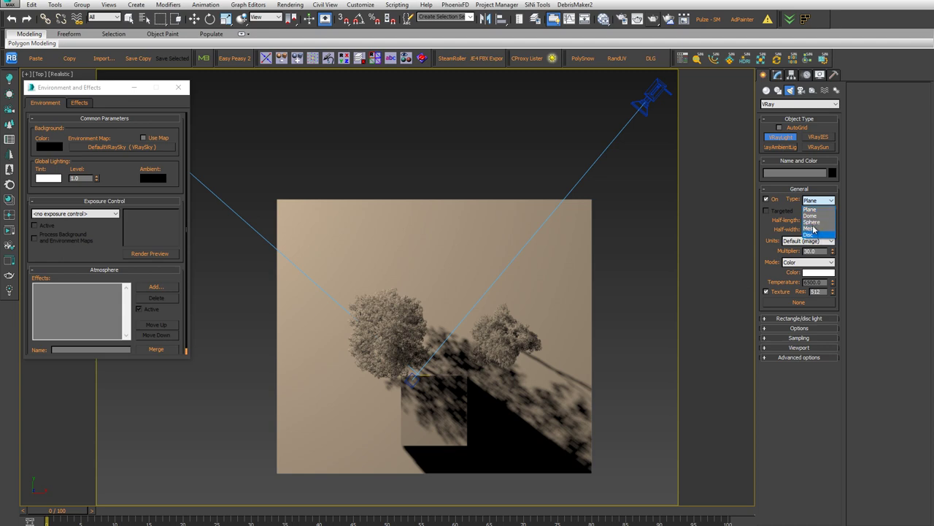
left_click(809, 215)
left_click(629, 336)
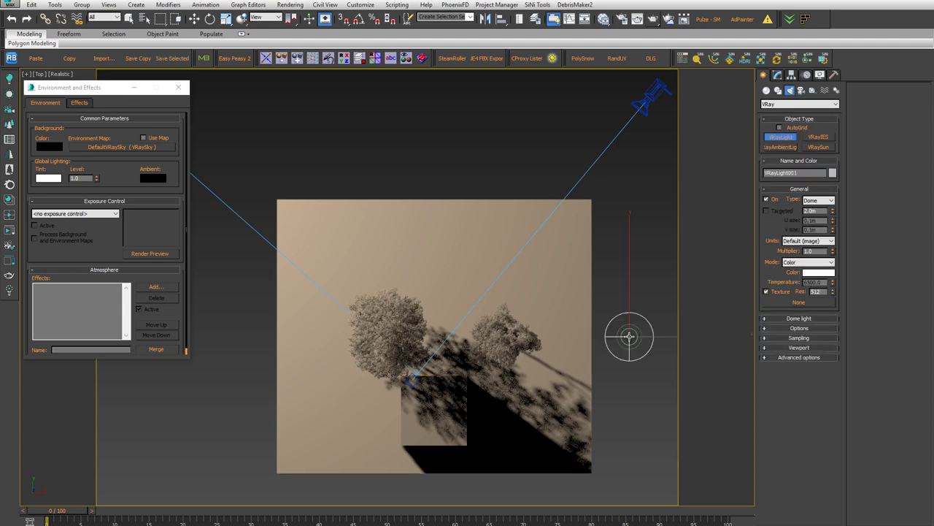
Move VRayLight001 into position and bring up the Slate Material Editor
key("w")
middle_click_drag(638, 272, 574, 267)
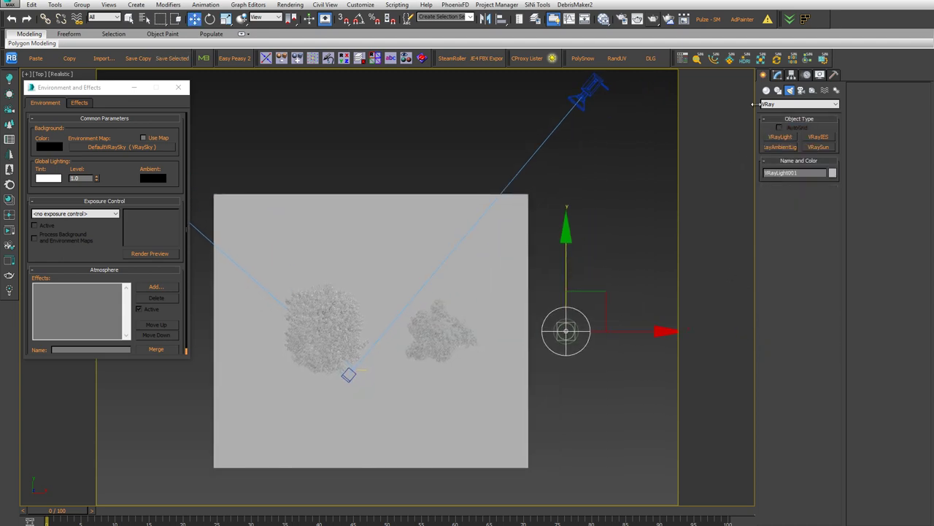
left_click(777, 75)
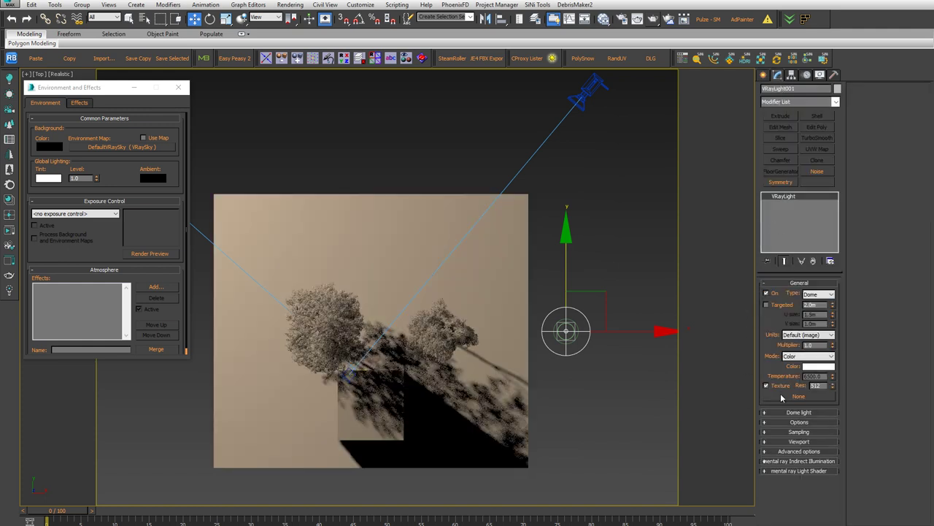
left_click(604, 20)
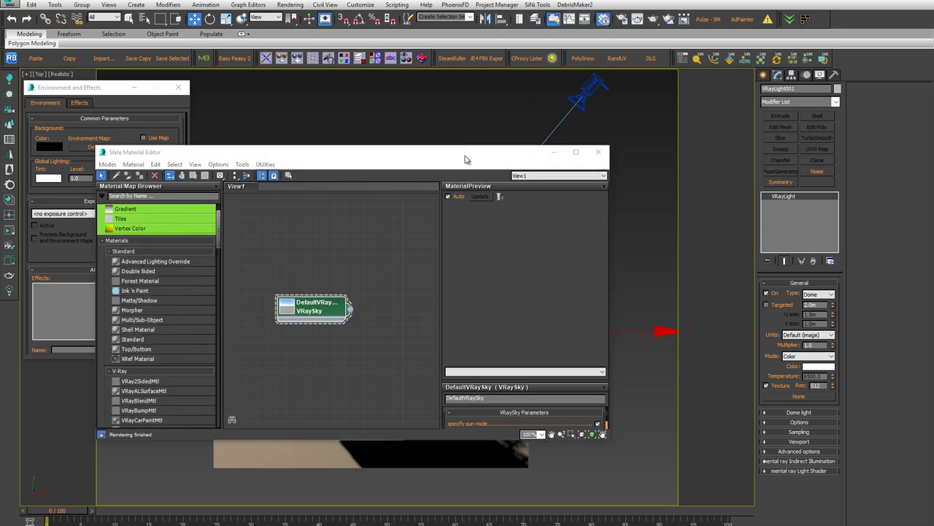
Wire the DefaultVRaySky map into the dome light's texture slot
left_click_drag(460, 152, 361, 111)
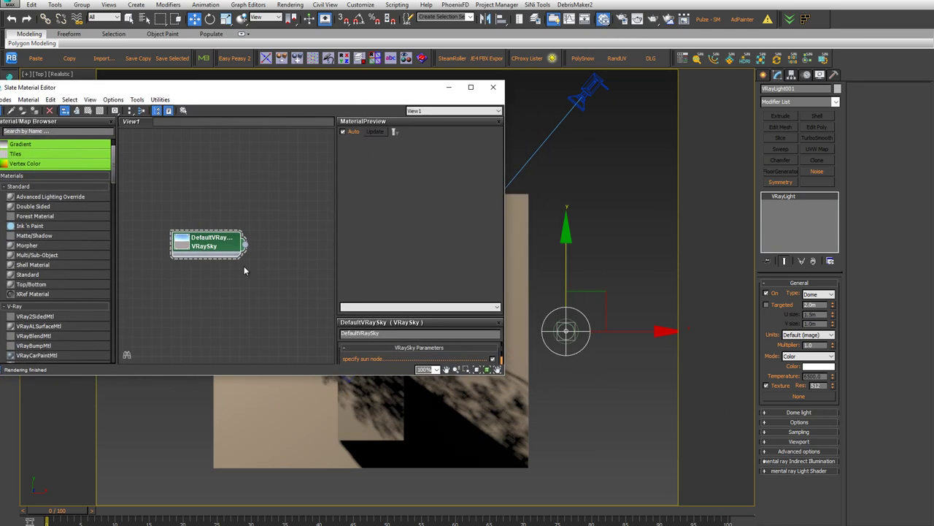
mouse_move(246, 249)
left_mouse_down()
mouse_move(704, 432)
mouse_move(797, 401)
left_mouse_up()
left_click(450, 308)
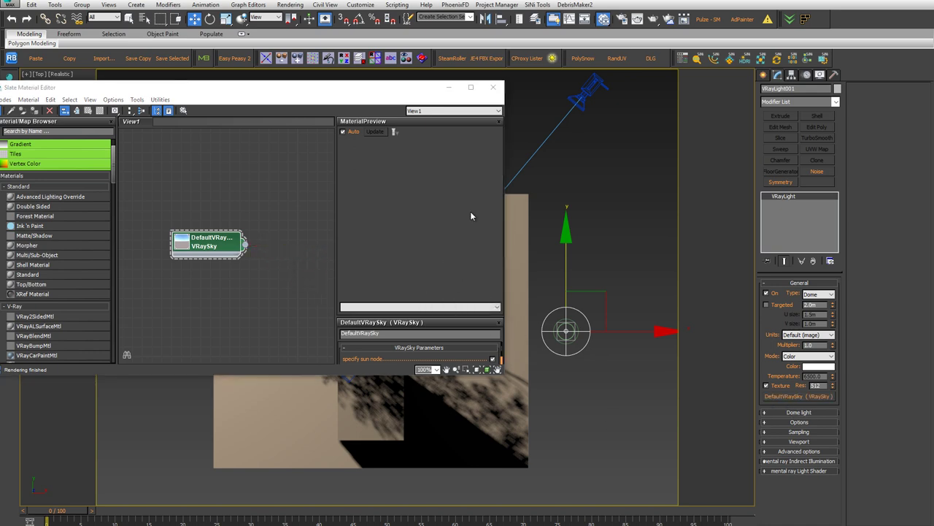
left_click(494, 89)
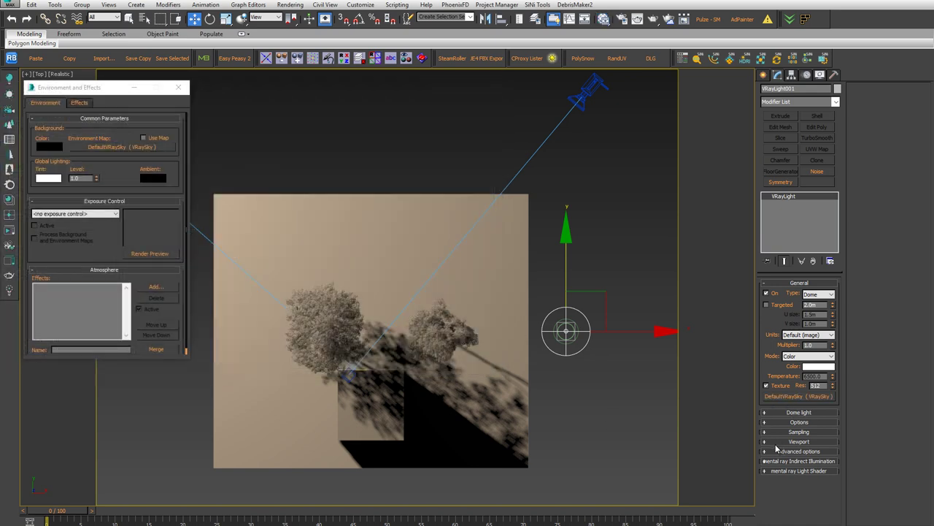
Make the dome light invisible, deselect it, and switch to the PhysCamera001 view
left_click(772, 423)
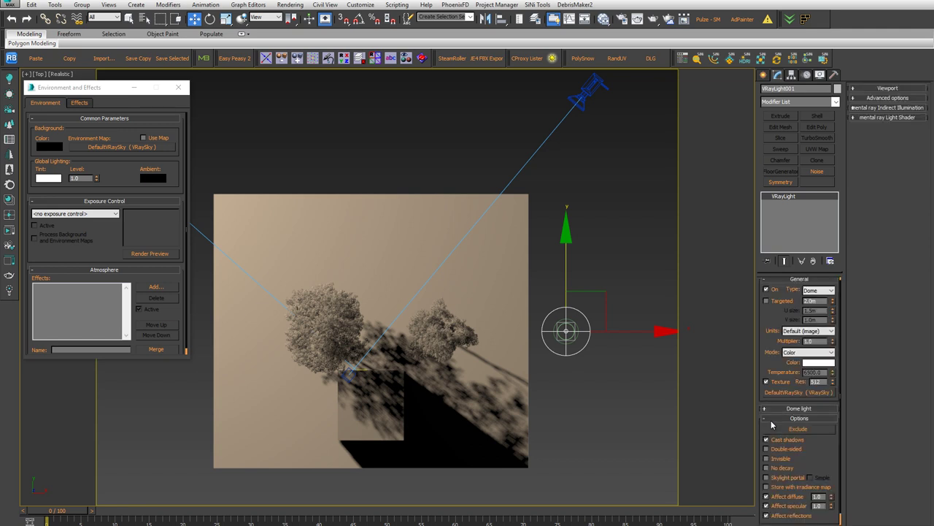
left_click_drag(829, 457, 830, 446)
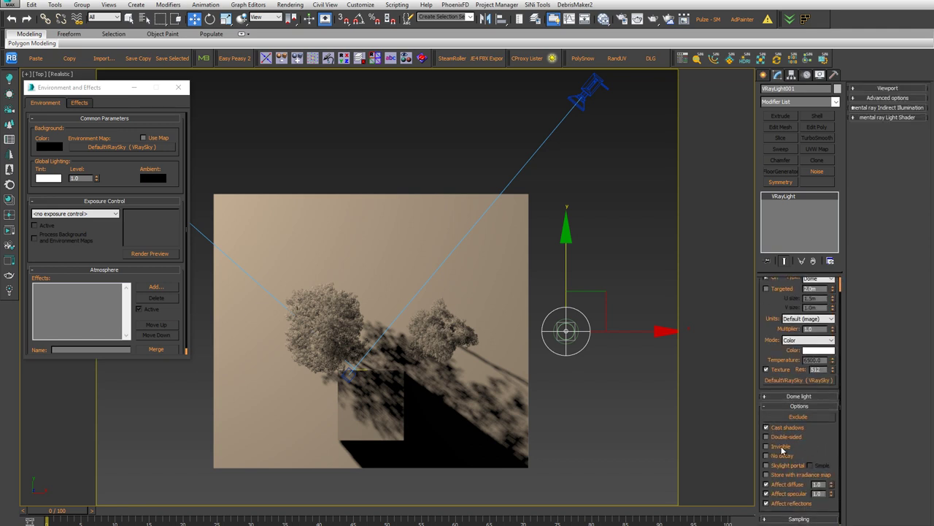
left_click(776, 450)
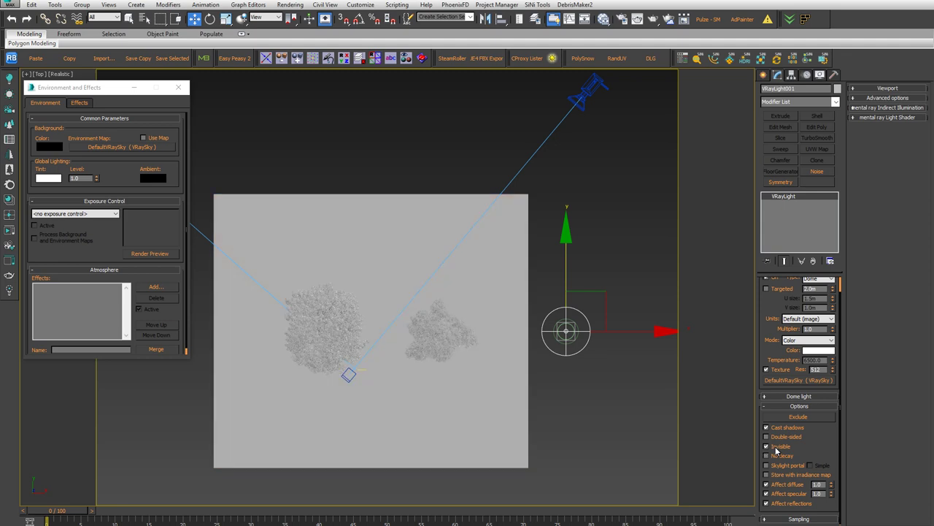
left_click(619, 412)
key("c")
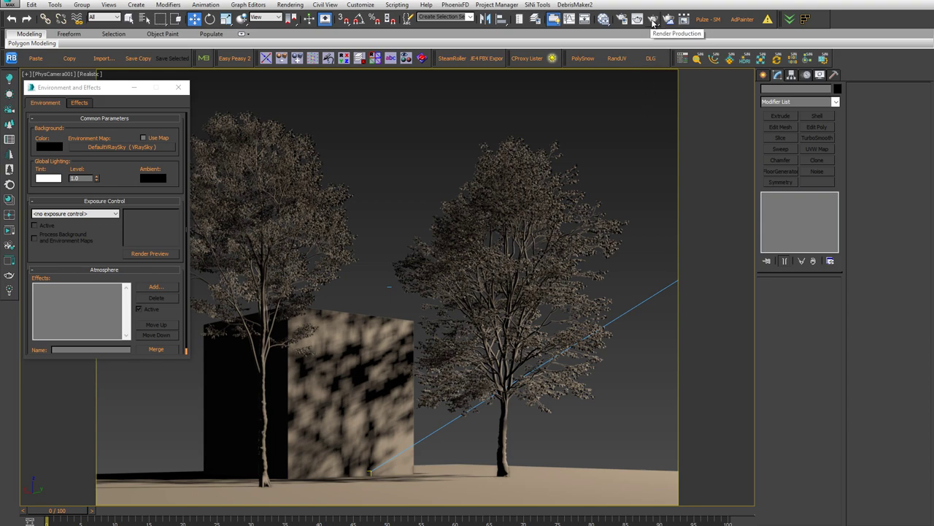
Render the camera view and save the image as Test 002.exr
left_click(653, 20)
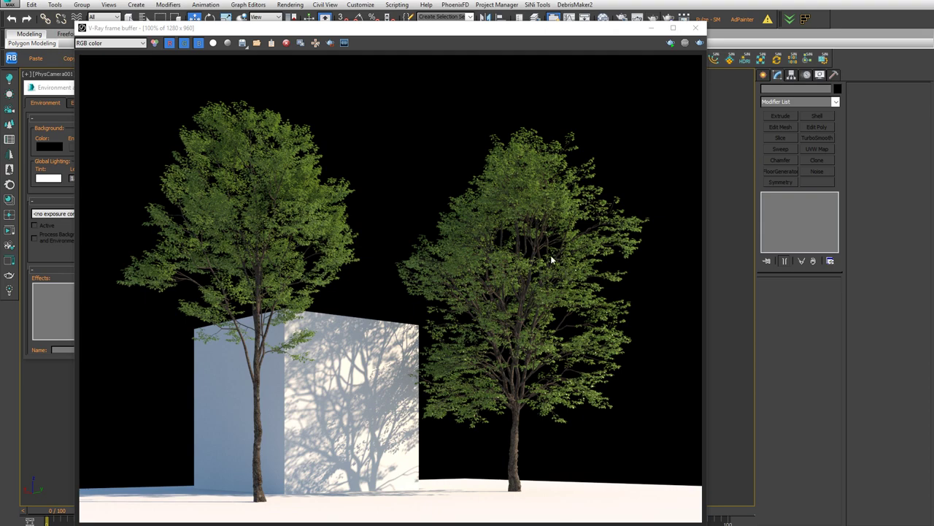
left_click(242, 42)
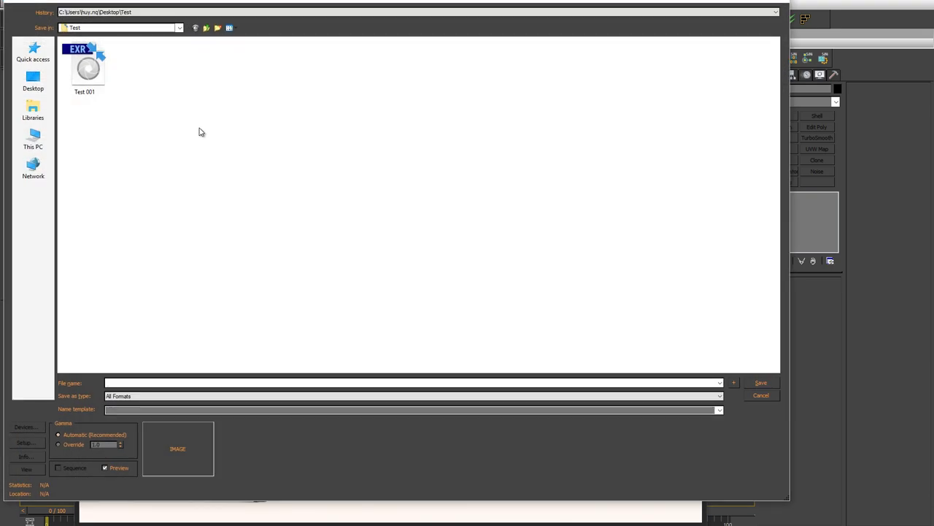
left_click(84, 70)
left_click(131, 383)
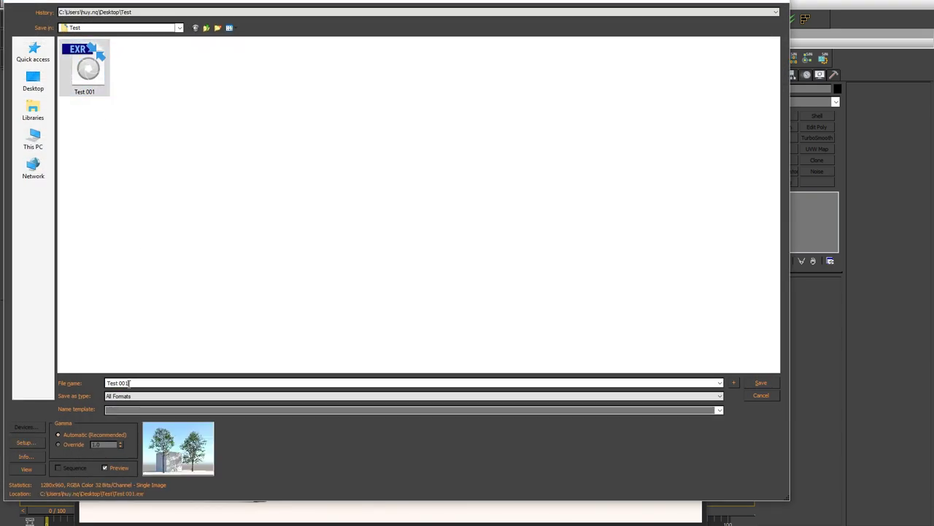
key("BackSpace")
type("2.exr")
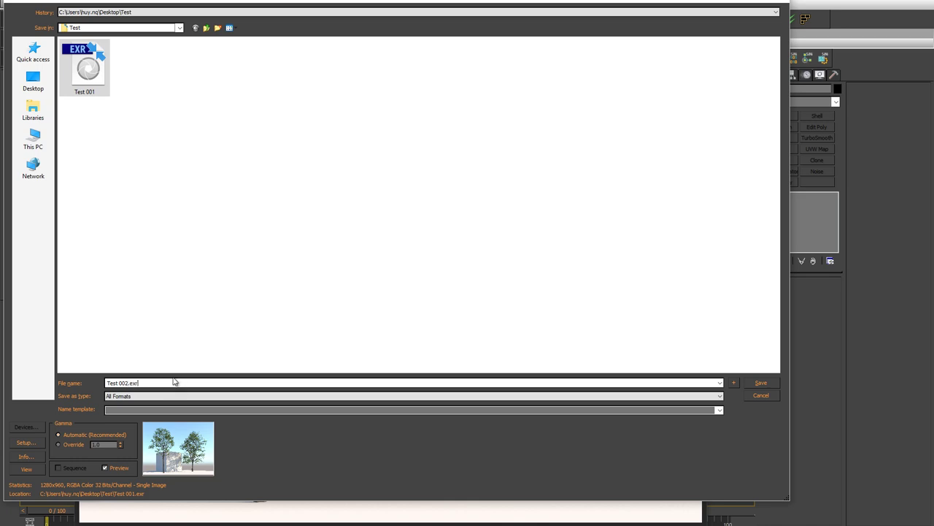
key("Return")
key("Return")
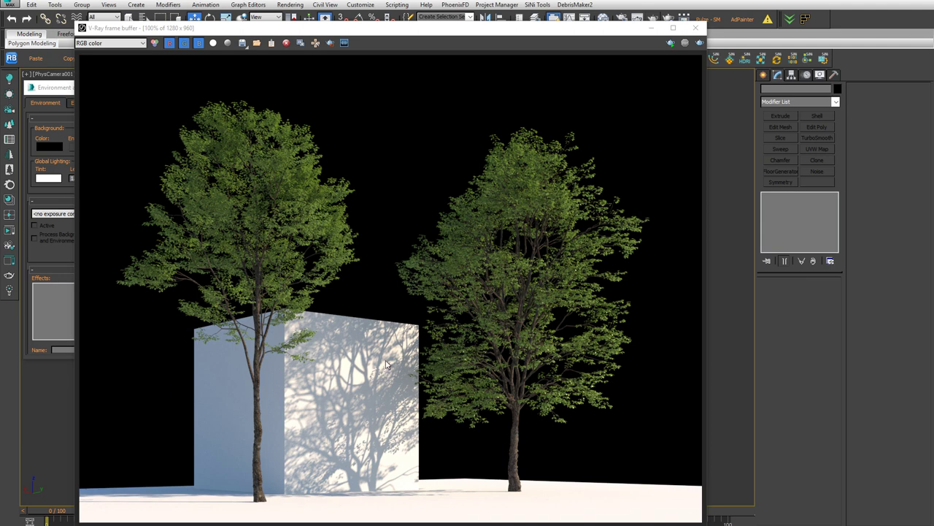
Open Test 002.exr in Photoshop with alpha as transparency, floated in its own window
left_click(227, 504)
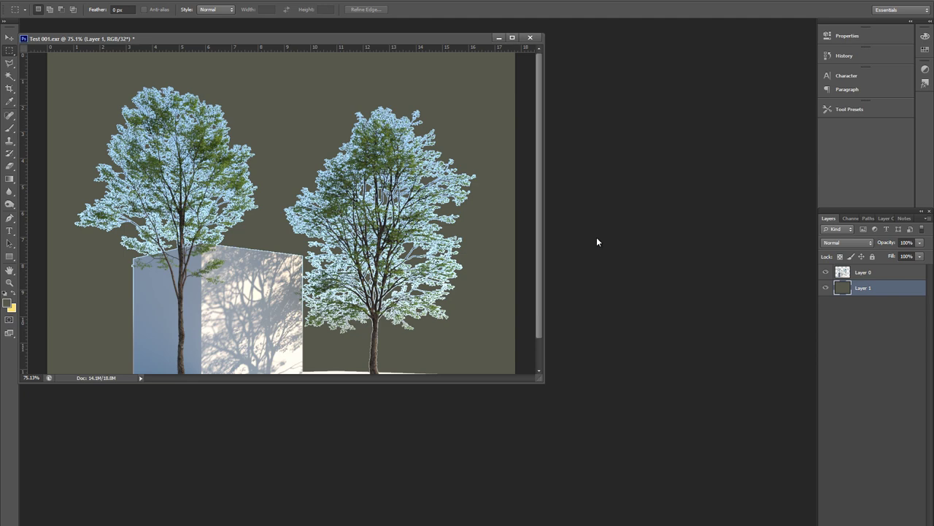
key("ctrl+o")
double_click(467, 169)
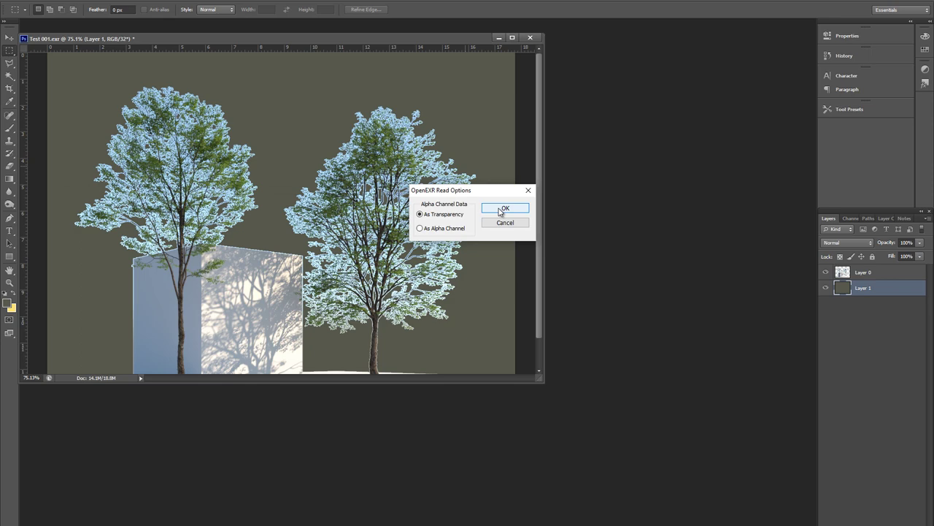
left_click(500, 210)
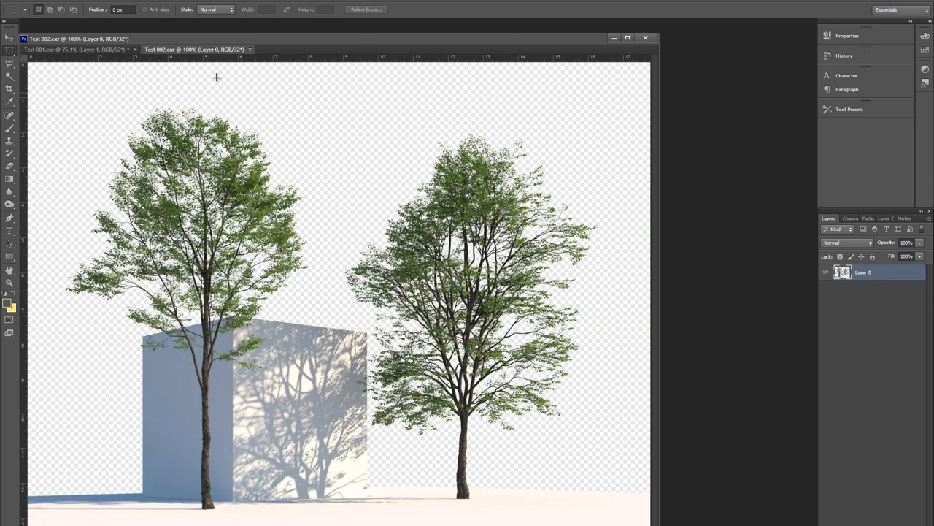
mouse_move(206, 49)
left_mouse_down()
mouse_move(296, 24)
mouse_move(286, 39)
mouse_move(419, 74)
mouse_move(240, 64)
left_mouse_up()
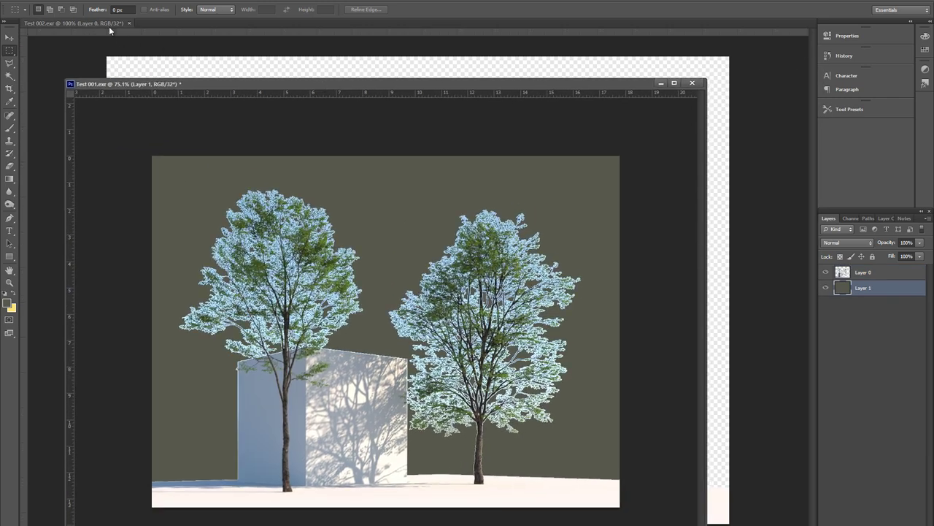
left_click_drag(109, 26, 376, 73)
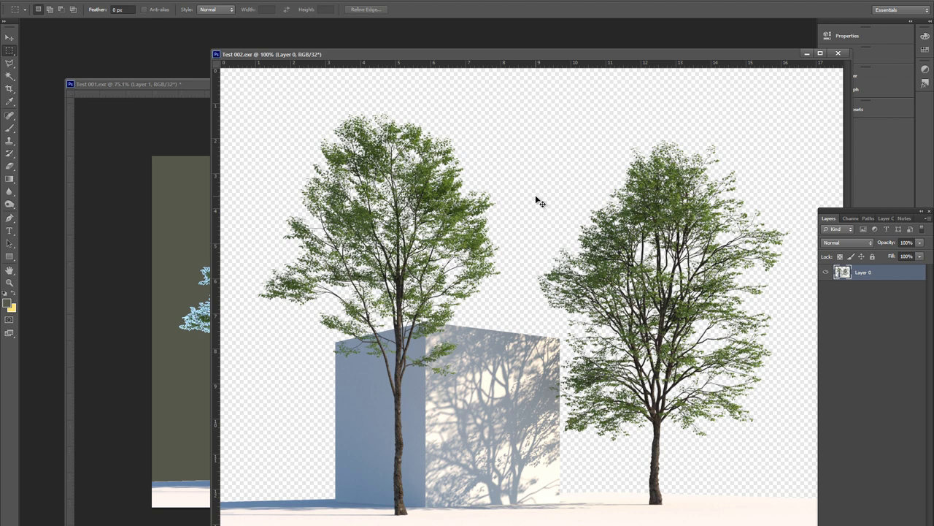
Add a backdrop layer beneath the trees and fill it with near-black
left_click_drag(540, 202, 536, 196)
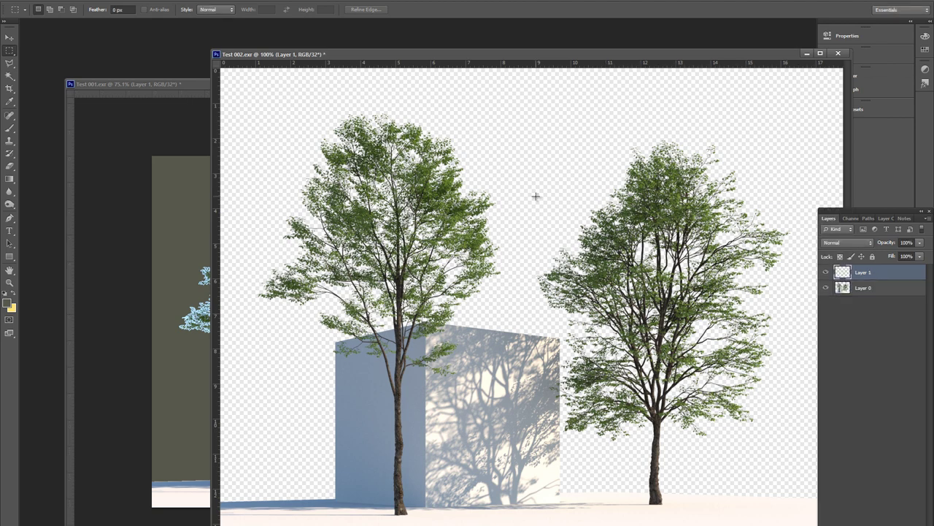
key("alt+BackSpace")
key("ctrl+bracketleft")
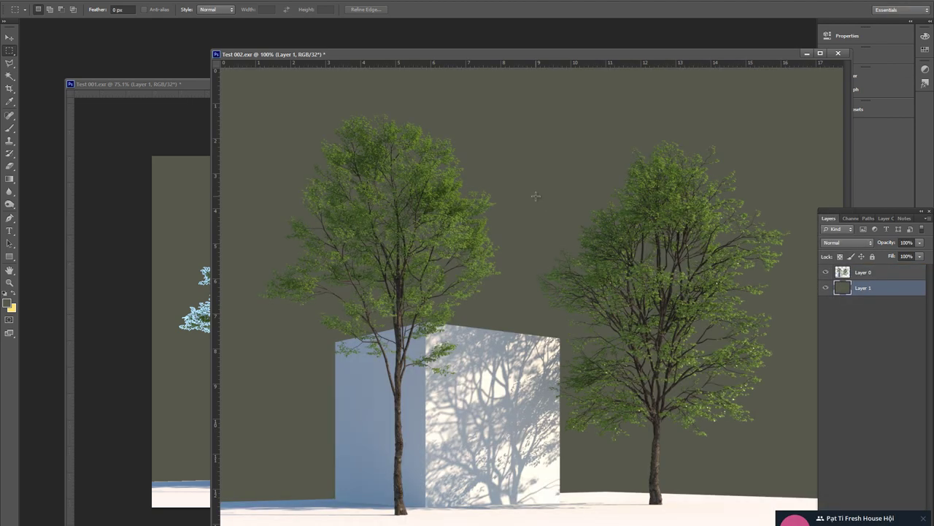
left_click_drag(495, 54, 522, 81)
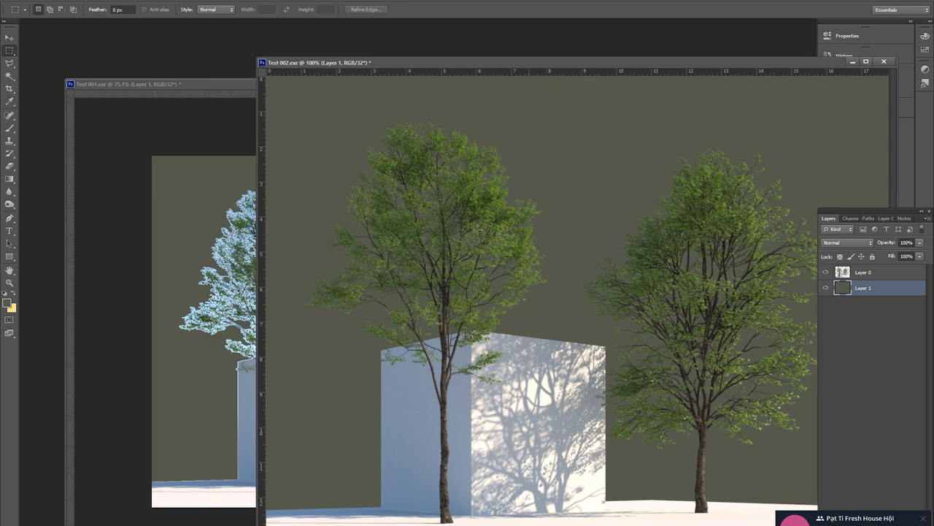
left_click(8, 304)
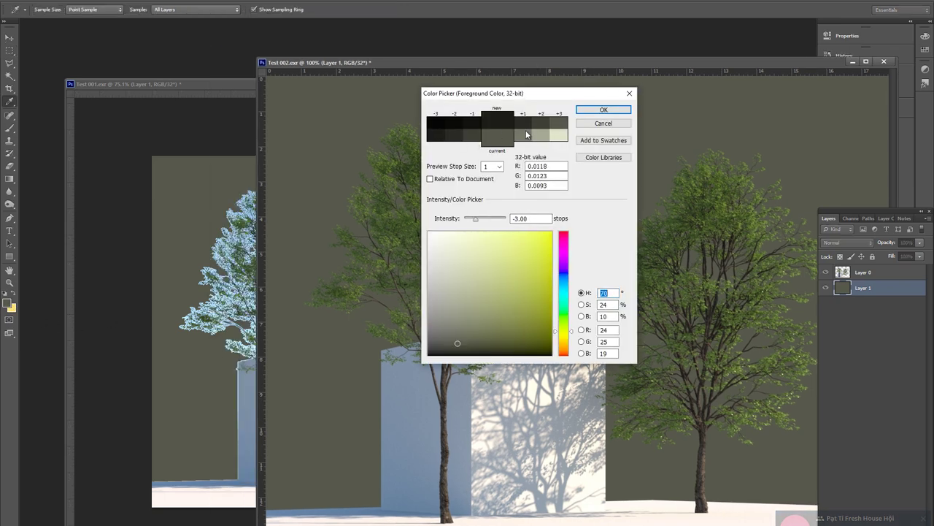
left_click(604, 109)
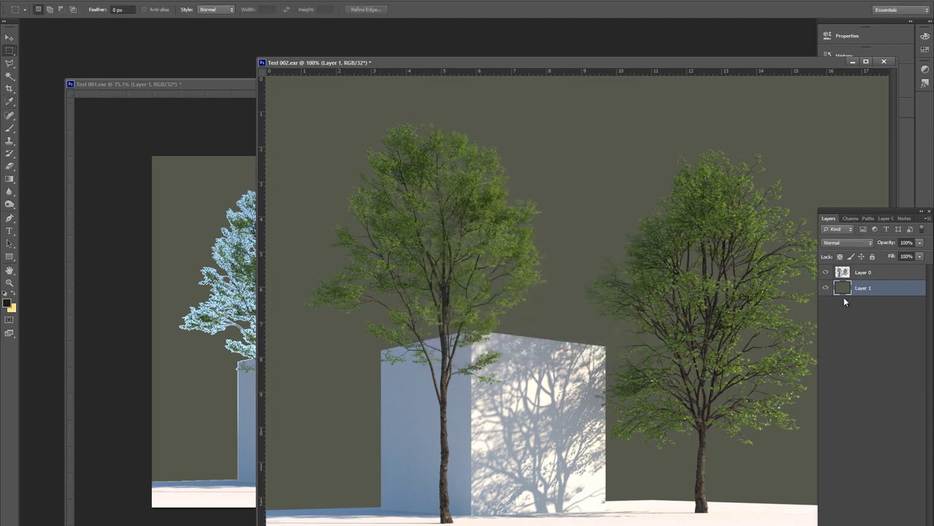
key("alt+BackSpace")
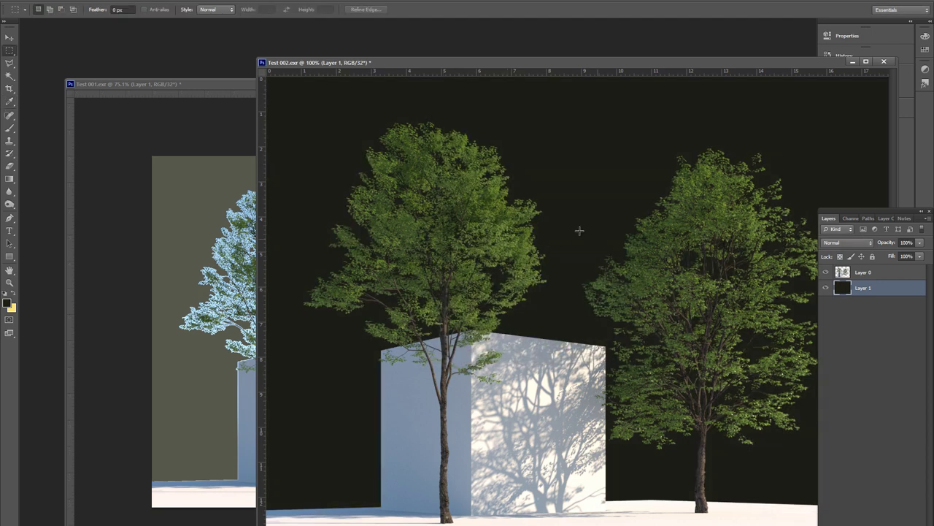
Arrange the Test 001 and Test 002 windows side by side for comparison
left_click(236, 117)
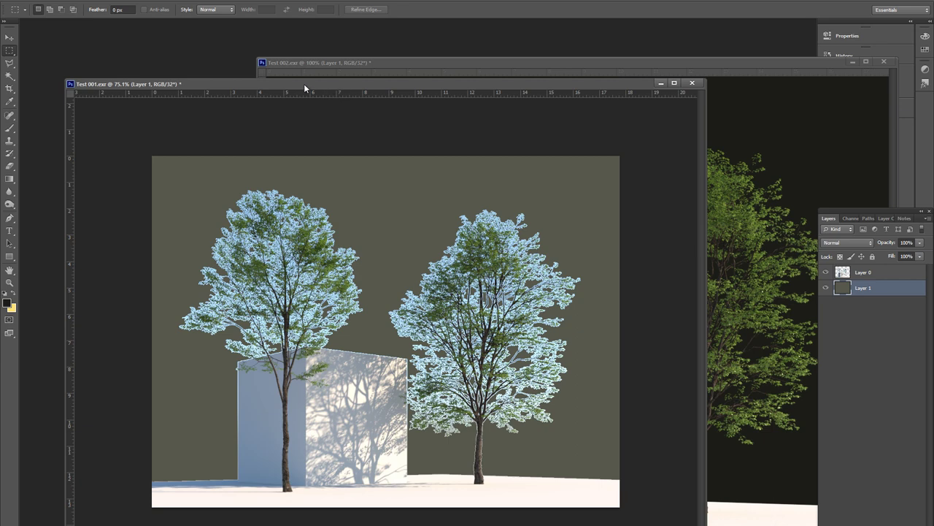
left_click_drag(305, 85, 352, 77)
left_click(477, 62)
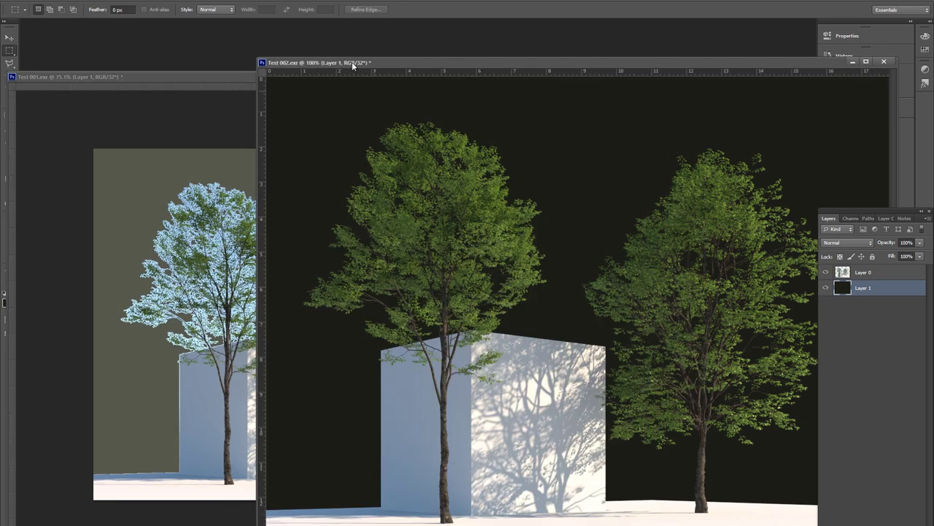
left_click_drag(266, 59, 372, 106)
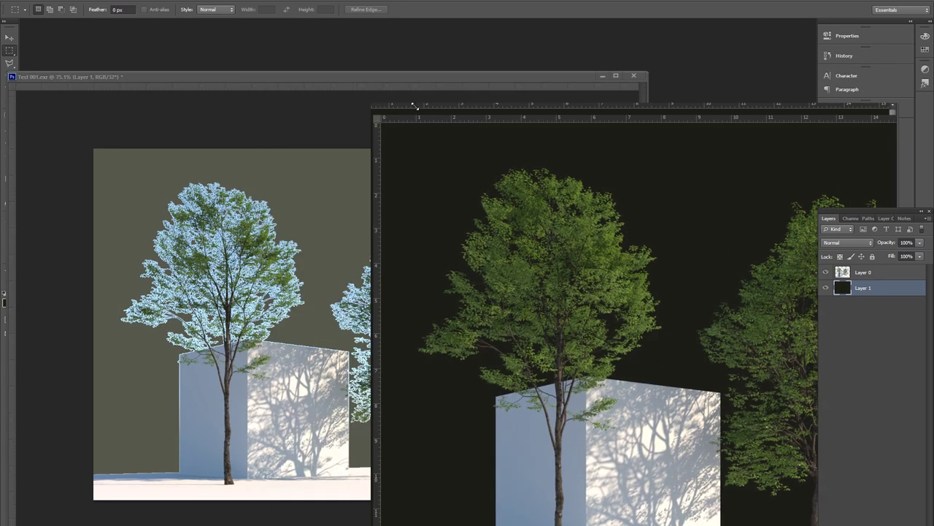
left_click_drag(544, 108, 505, 106)
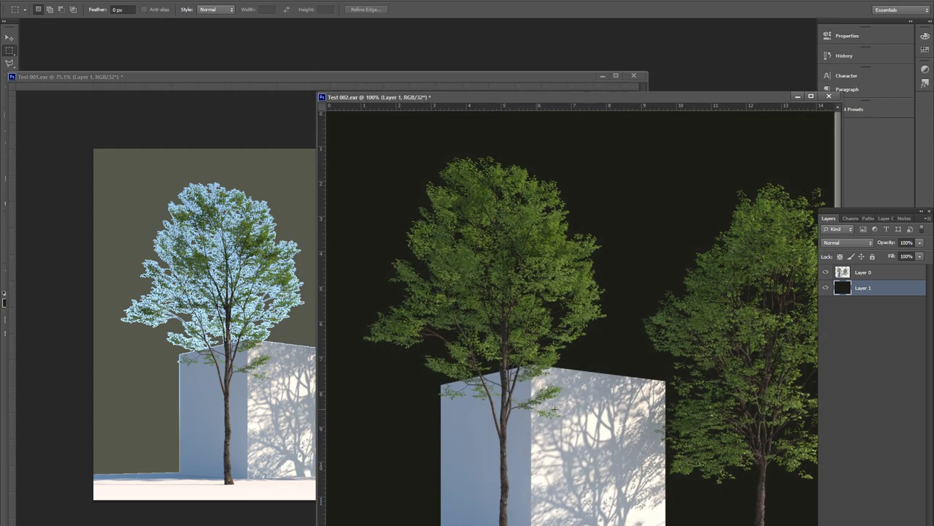
key("ctrl+minus")
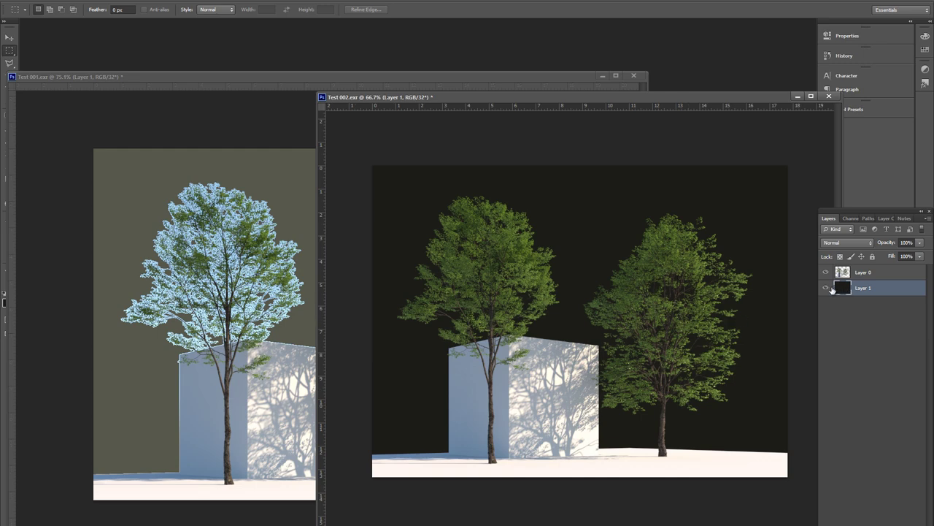
left_click(142, 76)
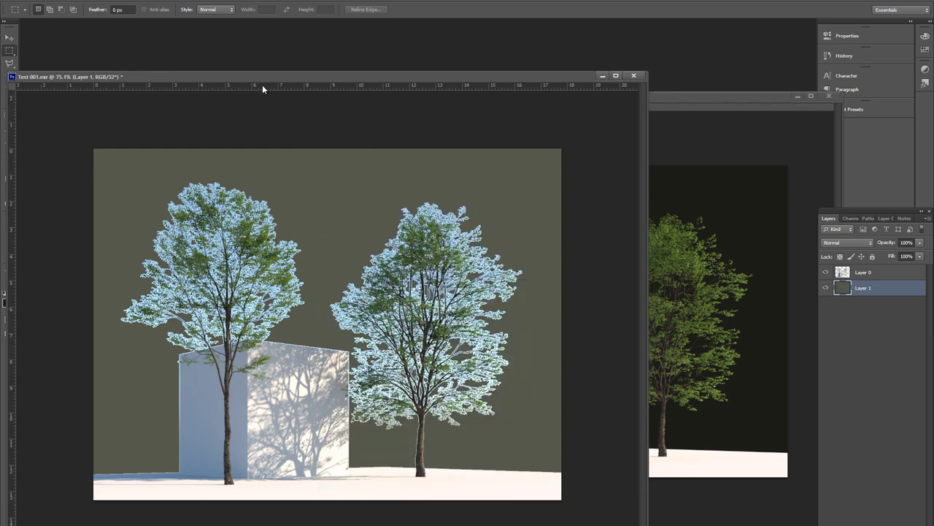
left_click_drag(456, 71, 476, 62)
left_click(671, 100)
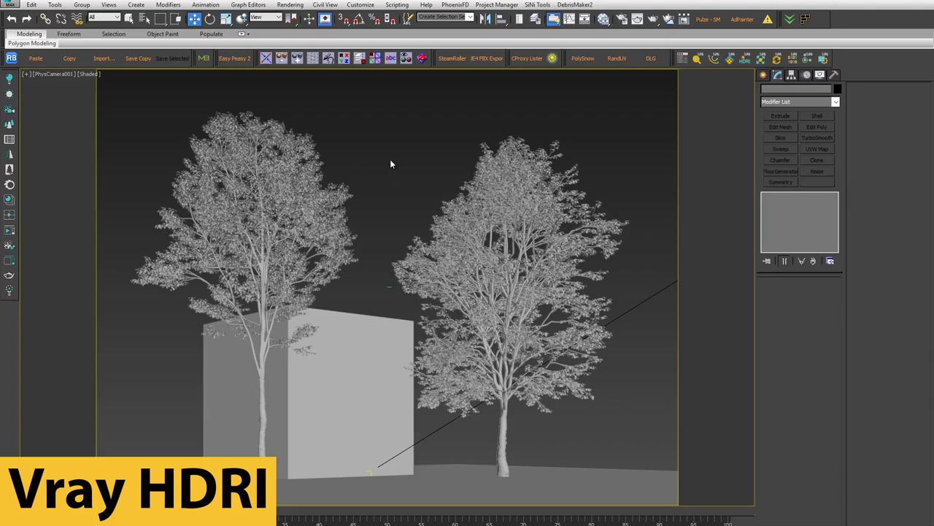
Wire VRayHDRI Map #2 into the dome light's texture slot as an instance
key("t")
key("z")
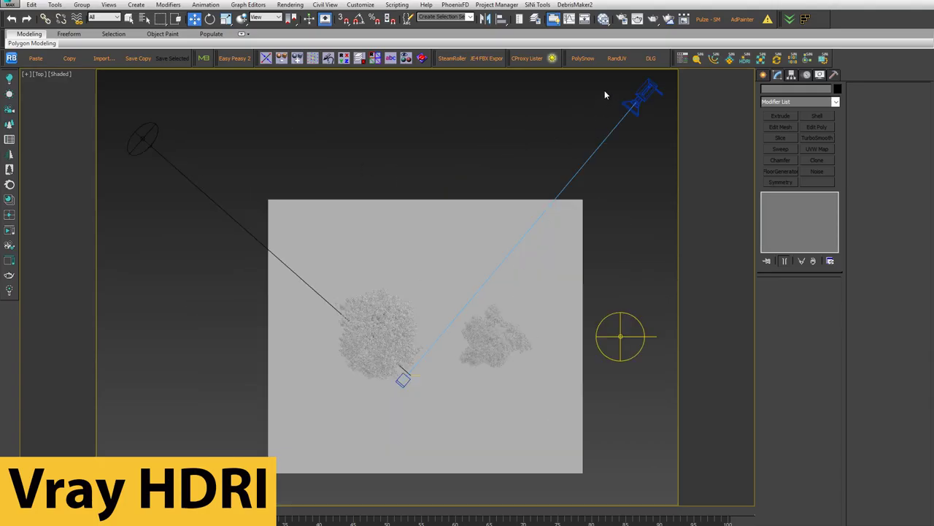
left_click(603, 21)
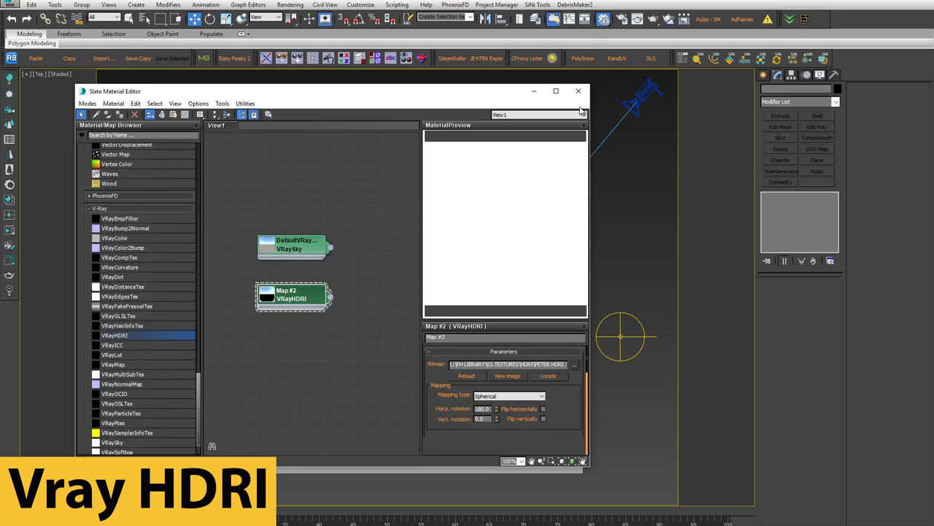
left_click(621, 336)
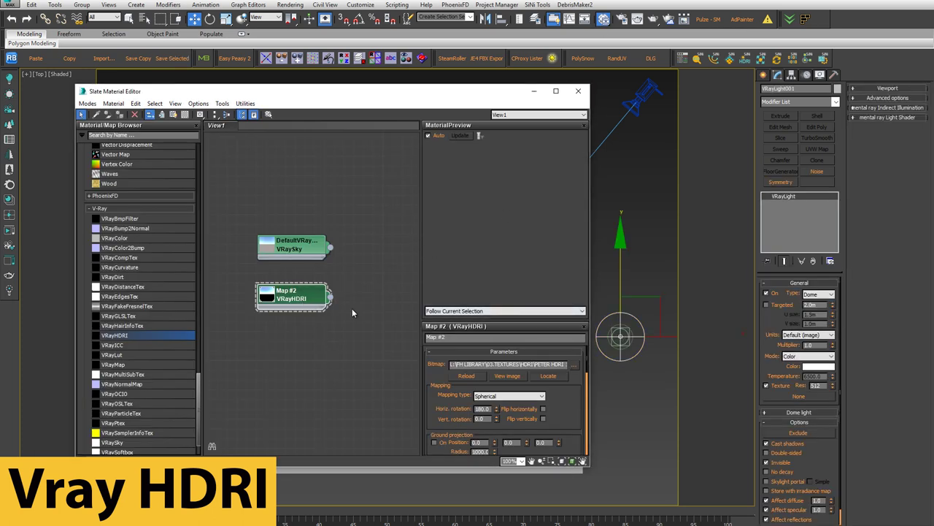
left_click_drag(330, 297, 790, 400)
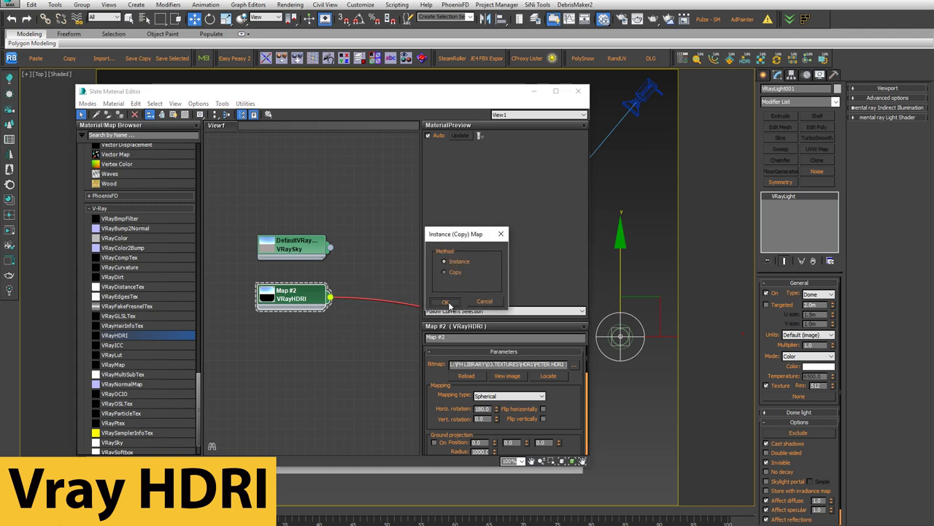
left_click(447, 305)
Close the material editor, deselect the light, and return to the camera view
left_click(580, 92)
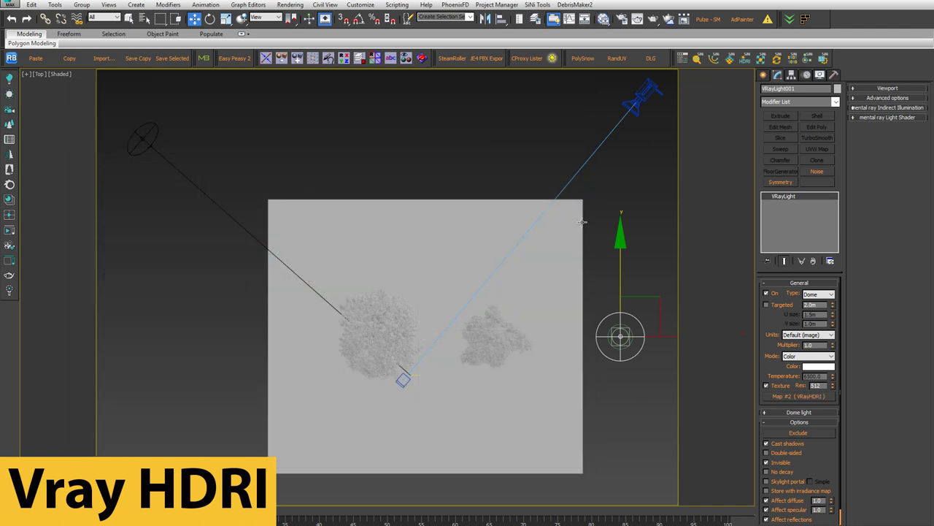
left_click(498, 123)
key("c")
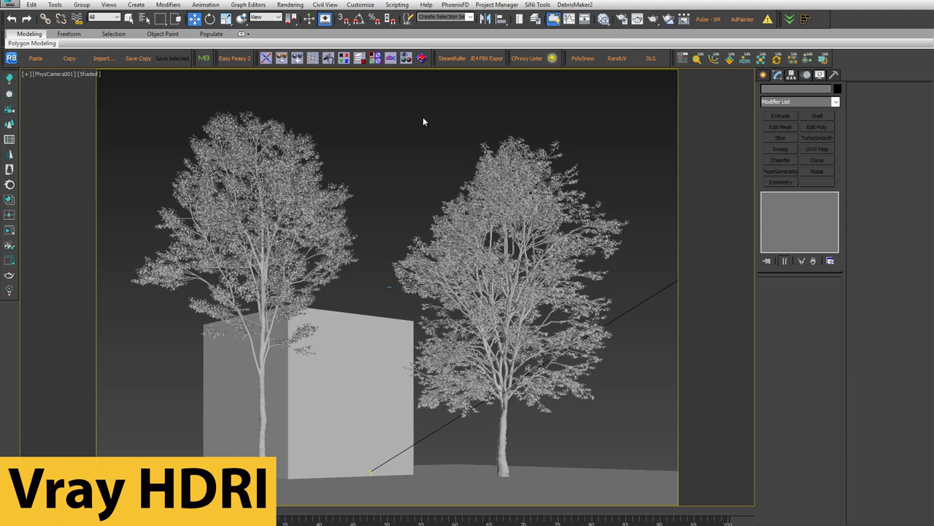
Render the HDRI-lit camera view and save it as Test 003.exr
left_click(654, 19)
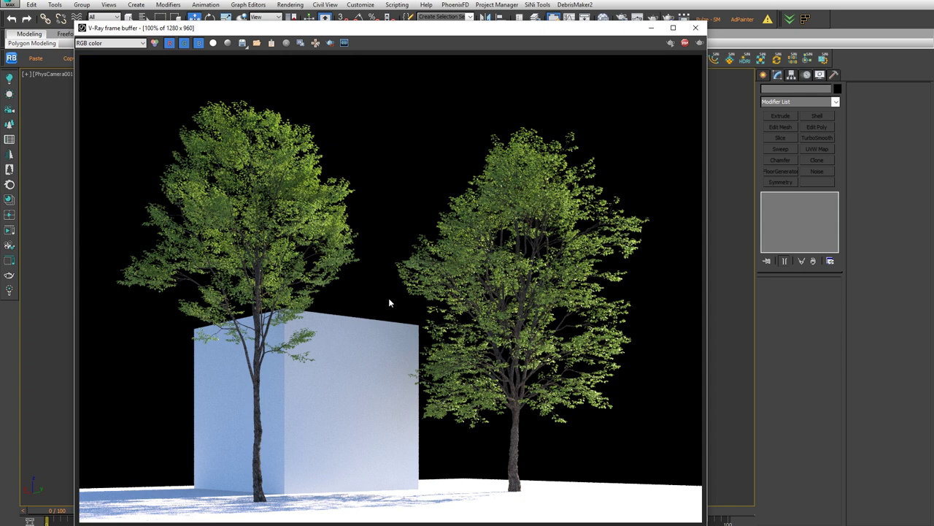
left_click(243, 44)
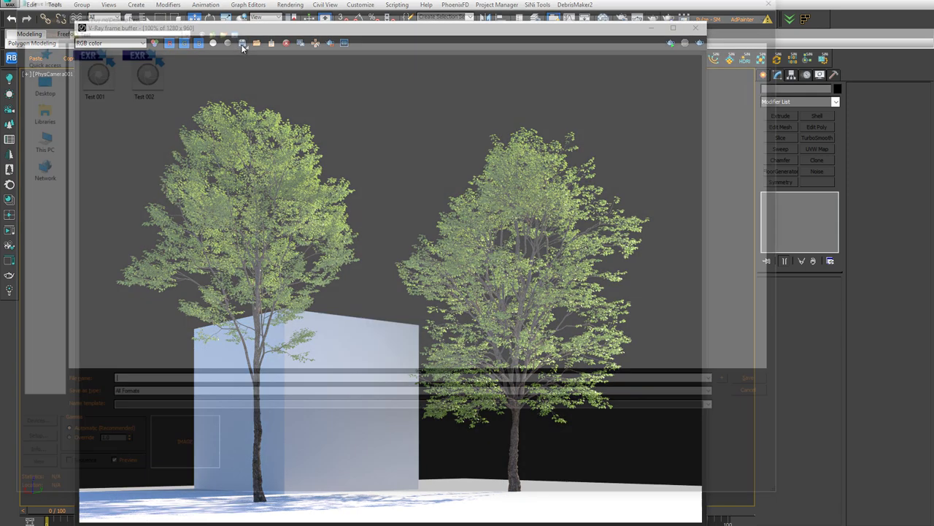
left_click(139, 69)
left_click(132, 382)
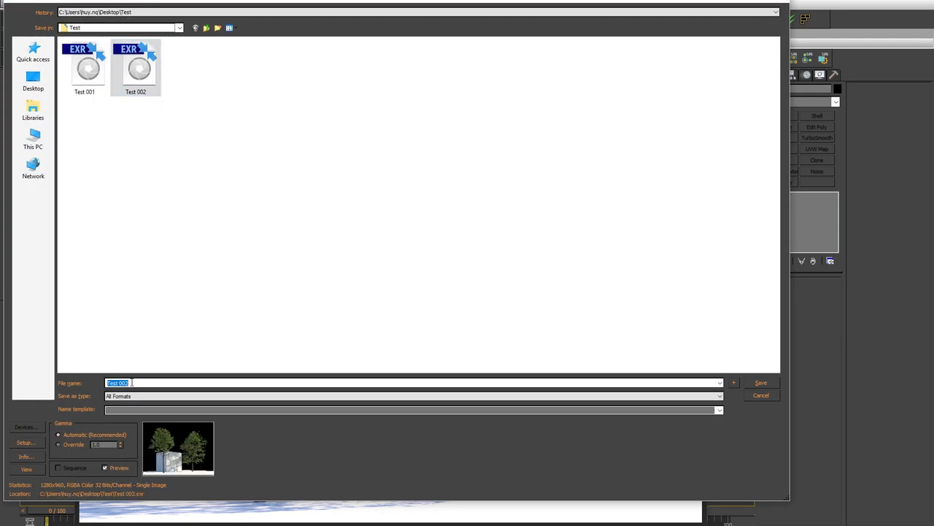
left_click_drag(125, 382, 130, 382)
type("xr")
left_click(130, 382)
key("Return")
key("Return")
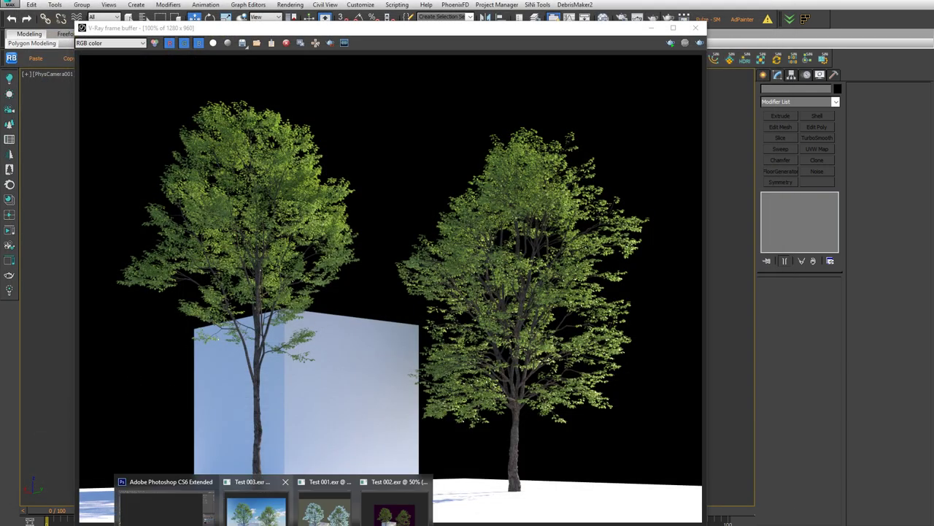
Open Test 003.exr in Photoshop and float it in its own window
left_click(168, 511)
key("ctrl+o")
double_click(502, 168)
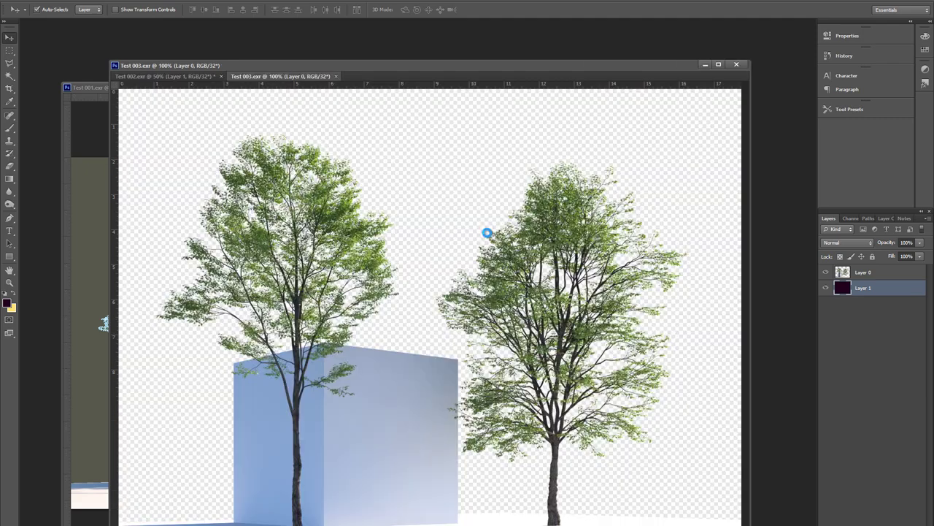
left_click_drag(292, 76, 324, 33)
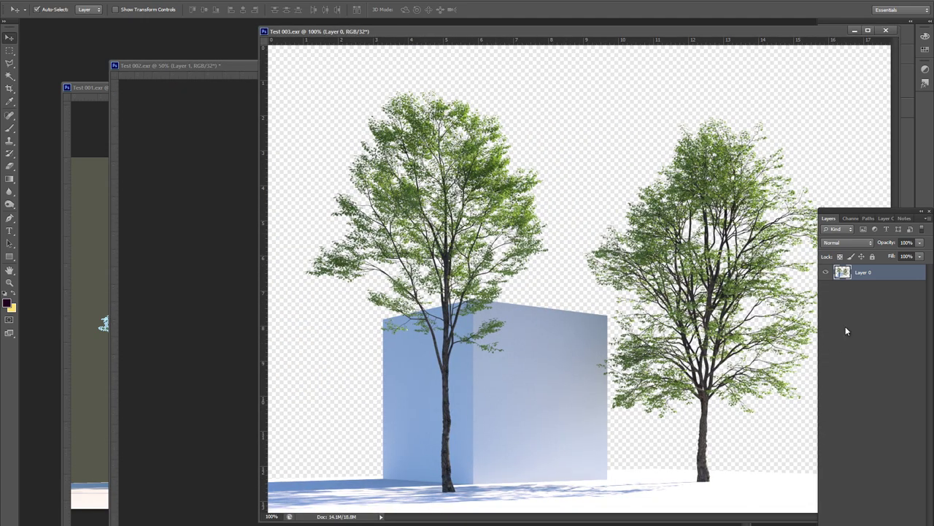
Put a dark purple fill layer beneath the trees and zoom in to inspect the leaf edges
key("ctrl+shift+alt+n")
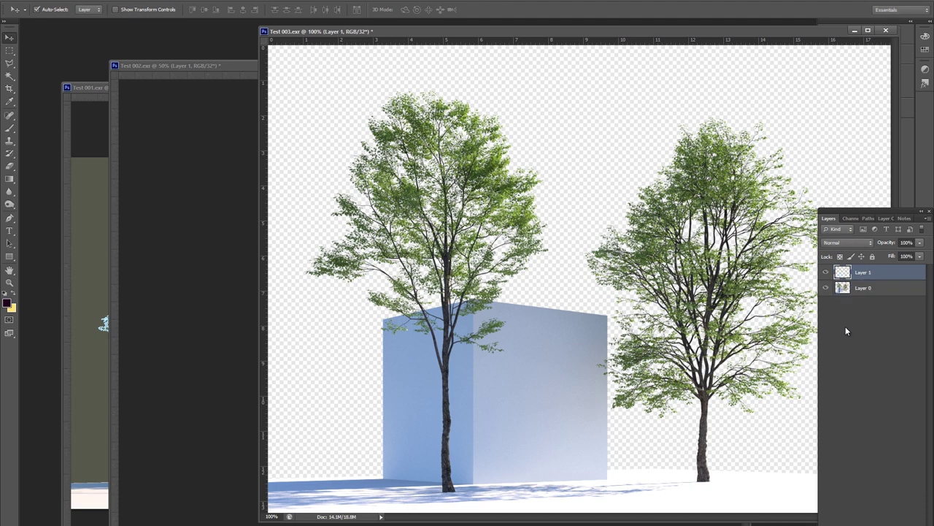
key("alt+BackSpace")
key("ctrl+bracketleft")
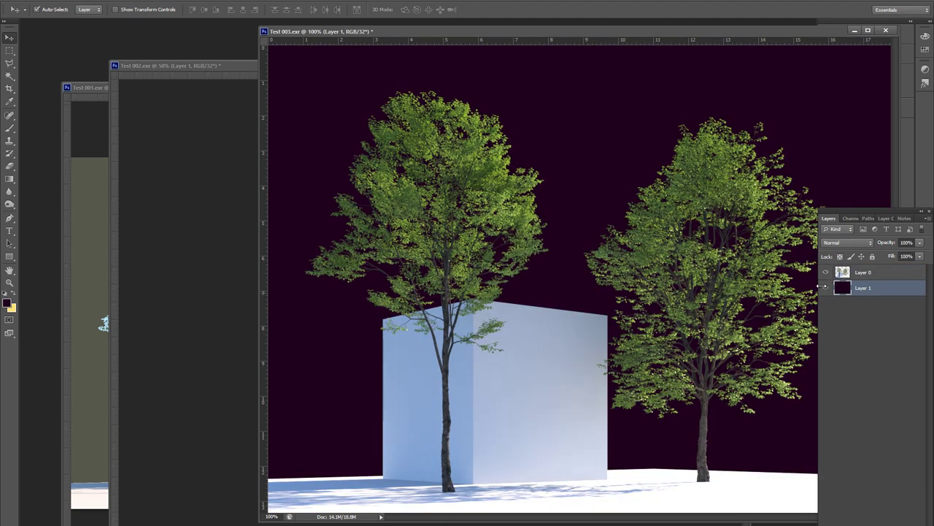
left_click(845, 276)
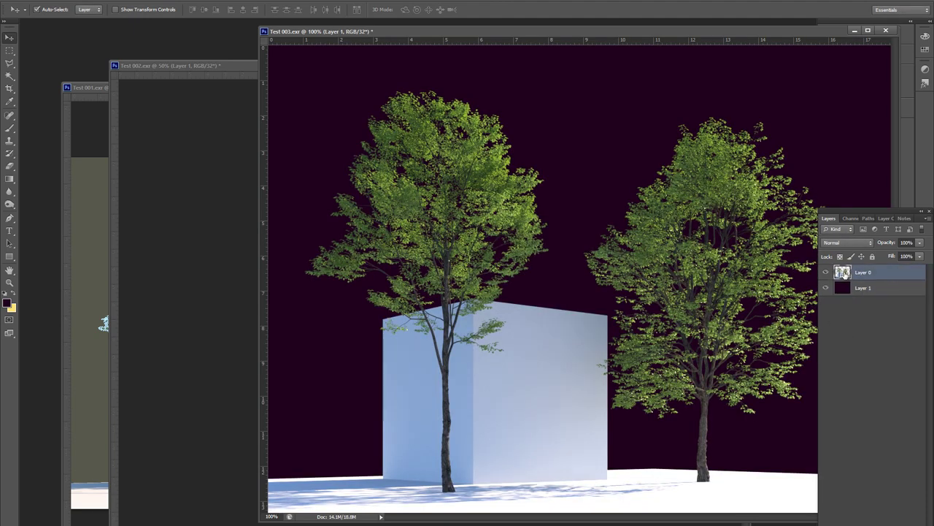
left_click(523, 150)
left_click(523, 150)
mouse_move(582, 290)
left_mouse_down()
mouse_move(625, 302)
mouse_move(649, 167)
mouse_move(624, 259)
left_mouse_up()
left_click(624, 258, "alt")
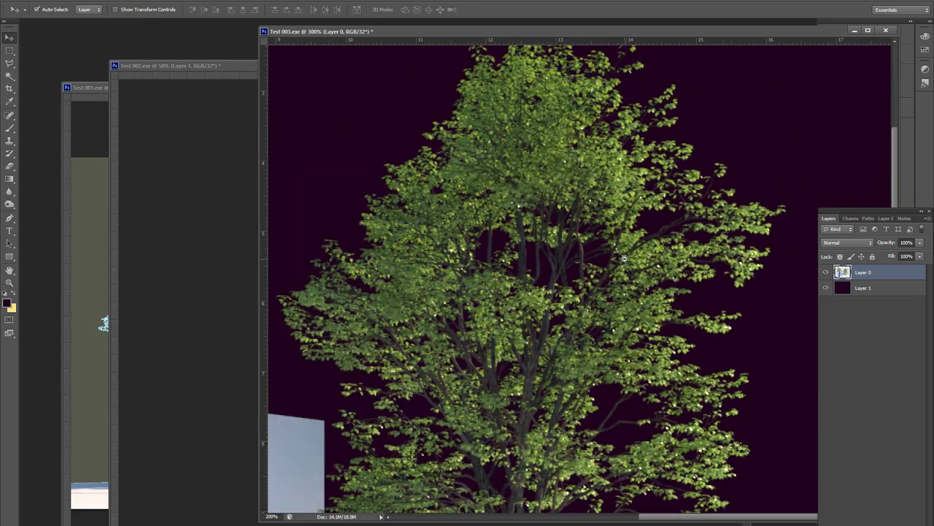
left_click(624, 259, "alt")
left_click(624, 258, "alt")
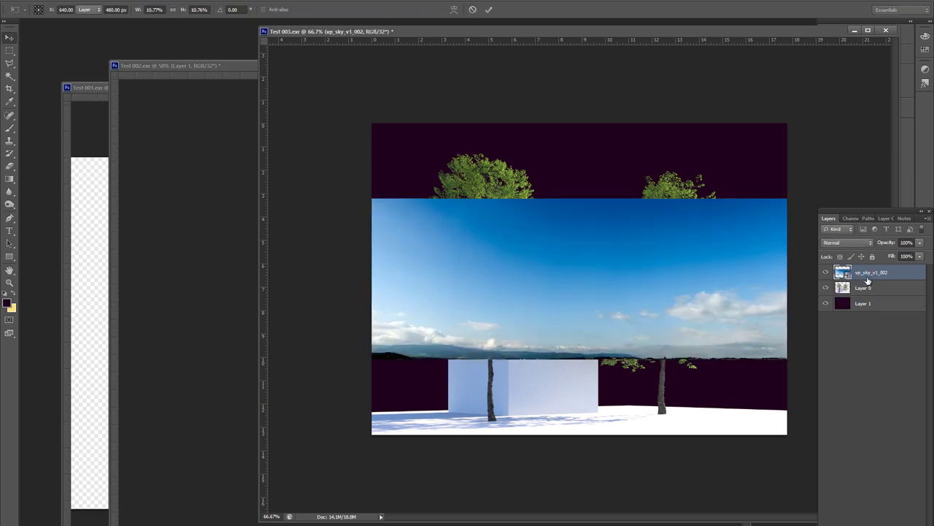
Move the vp_sky_v1_002 layer below Layer 0 and scale it to fill the top, left and right edges
key("Return")
left_click_drag(871, 274, 876, 293)
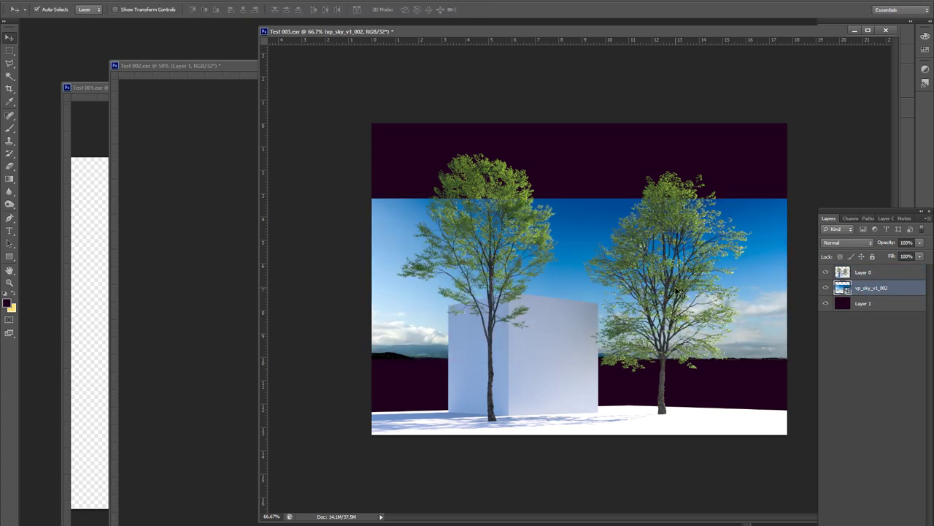
key("ctrl+t")
left_click_drag(373, 199, 268, 152, "shift")
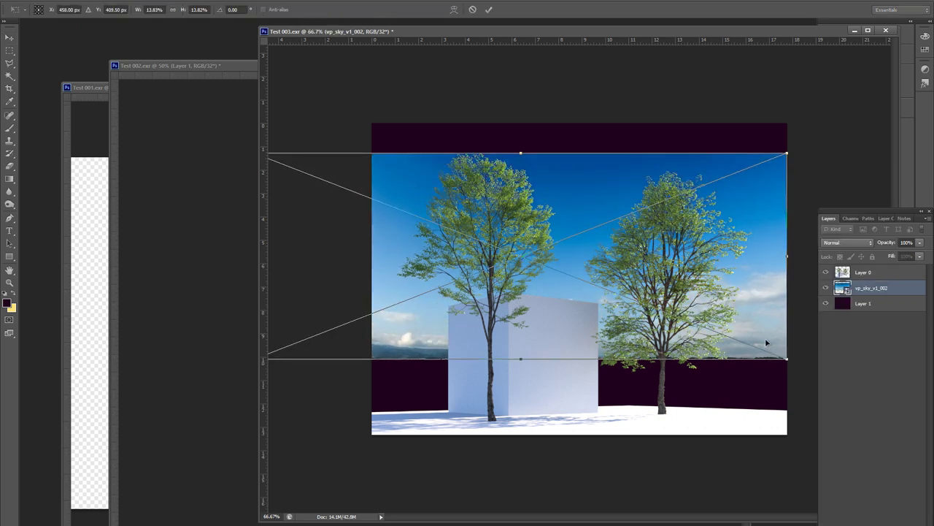
left_click_drag(787, 359, 888, 398, "shift")
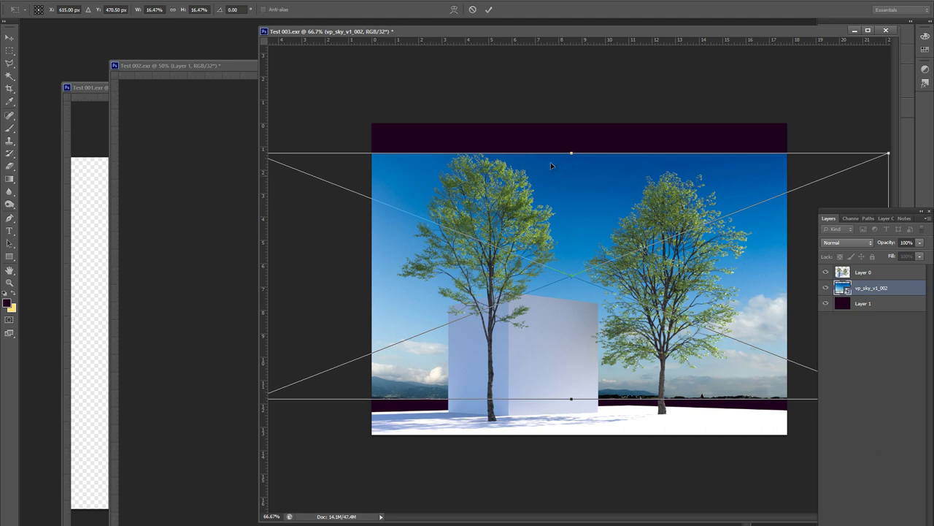
left_click_drag(571, 148, 571, 119)
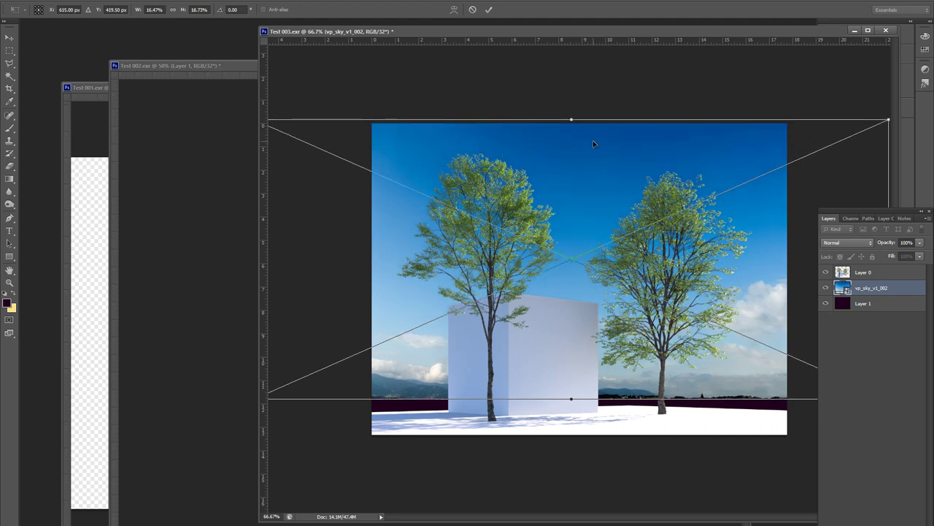
key("Return")
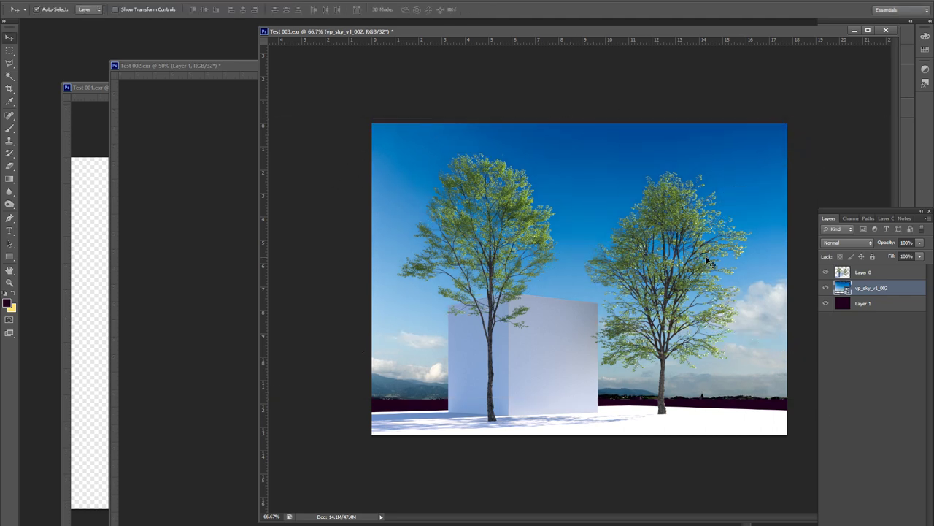
scroll(710, 222, "up", 2, "alt")
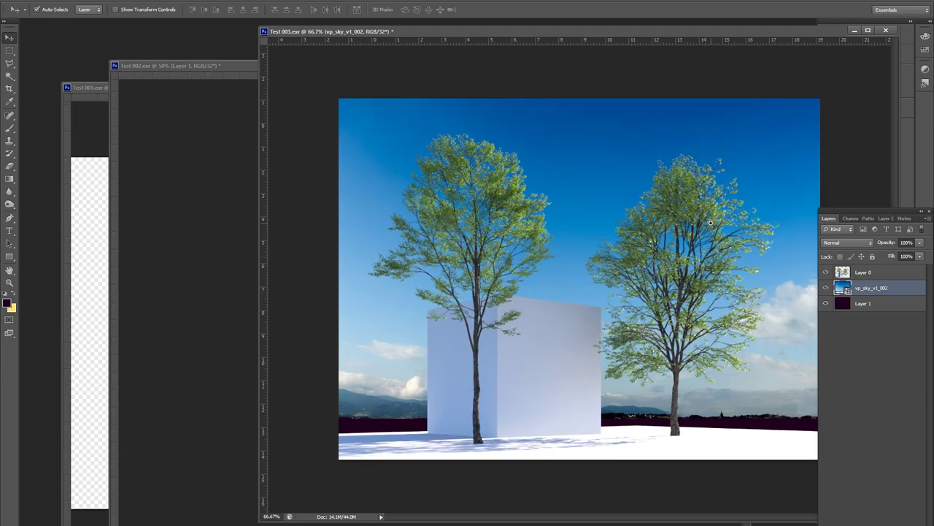
scroll(710, 223, "up", 1, "alt")
left_click_drag(723, 146, 630, 193)
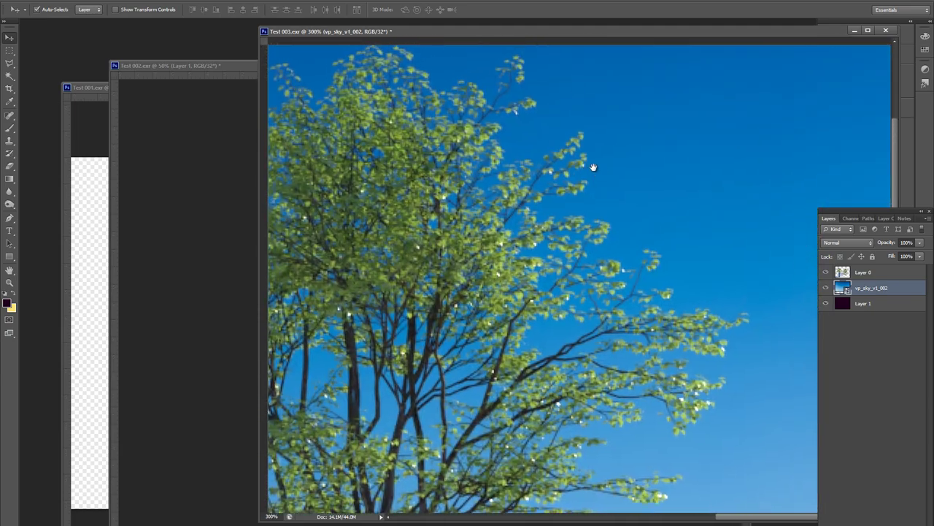
scroll(629, 234, "down", 2)
scroll(628, 292, "down", 2)
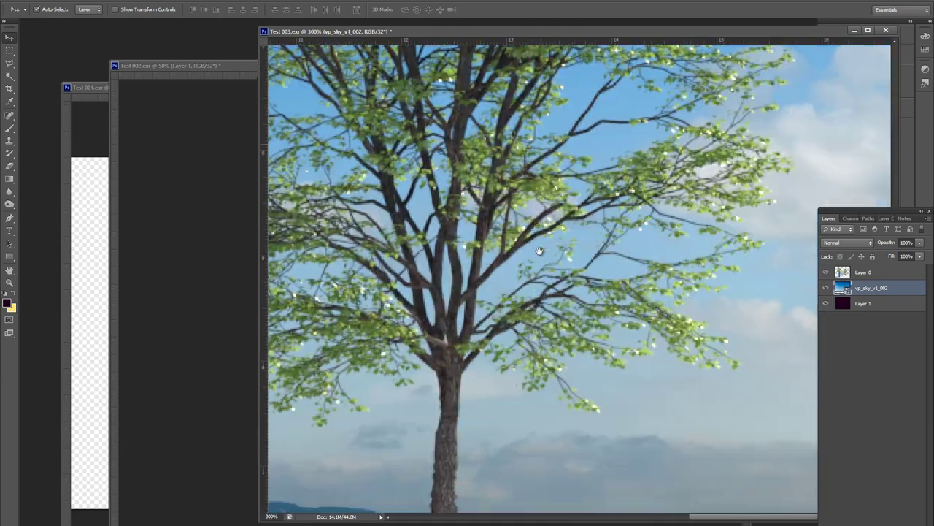
scroll(627, 343, "down", 2)
mouse_move(626, 355)
left_mouse_down()
mouse_move(459, 226)
mouse_move(590, 252)
left_mouse_up()
scroll(589, 252, "up", 2)
scroll(609, 322, "up", 2)
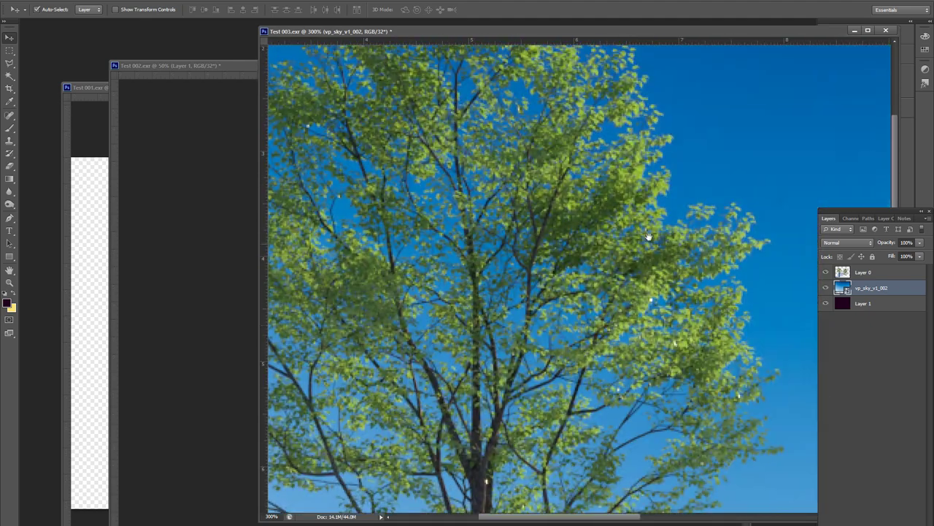
scroll(650, 238, "up", 2)
scroll(558, 259, "down", 2, "alt")
scroll(583, 240, "down", 1, "alt")
scroll(621, 205, "down", 1, "alt")
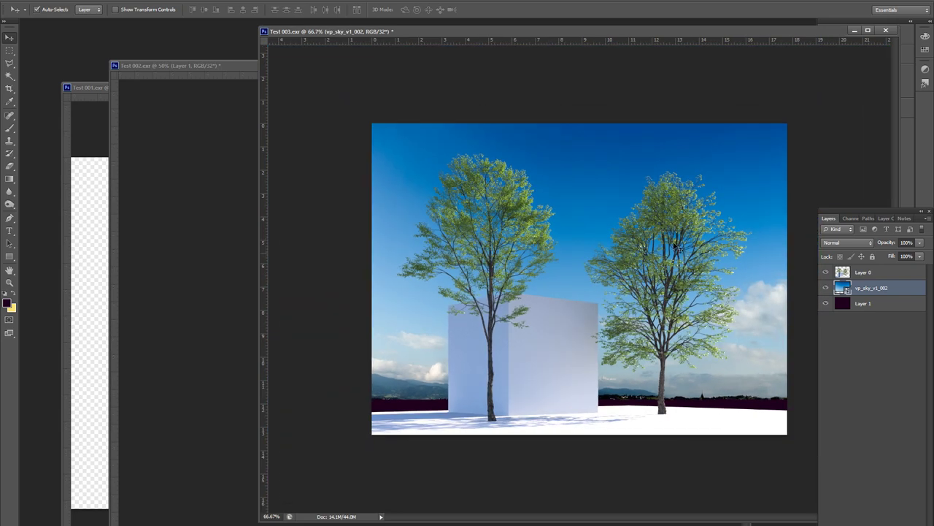
key("ctrl+plus")
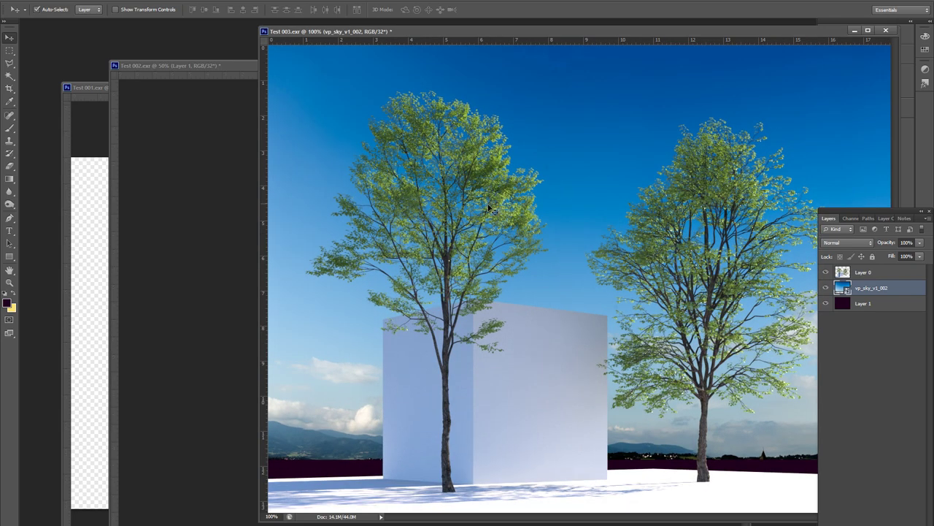